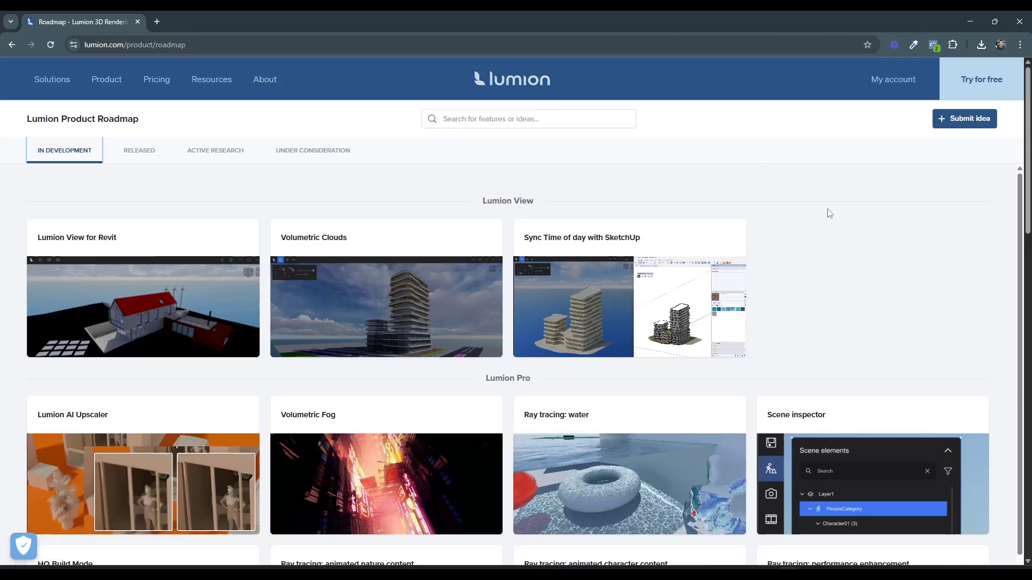
- View the roadmap's idea submission form, close it without submitting and look over the features in development
{"action": "left_click", "coordinate": [960, 123]}
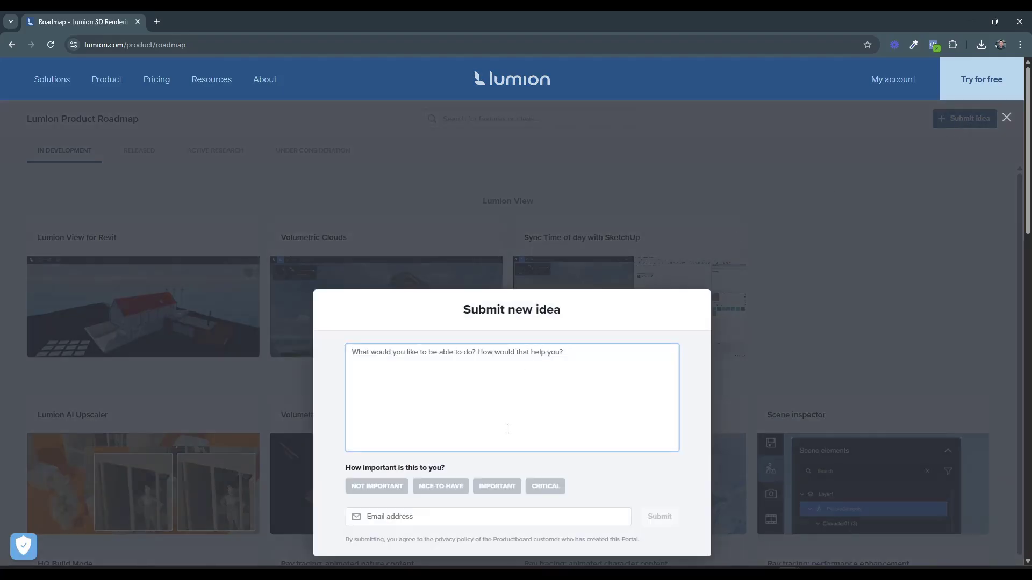
{"action": "left_click", "coordinate": [910, 284]}
{"action": "scroll", "coordinate": [897, 271], "scroll_direction": "down", "scroll_amount": 2}
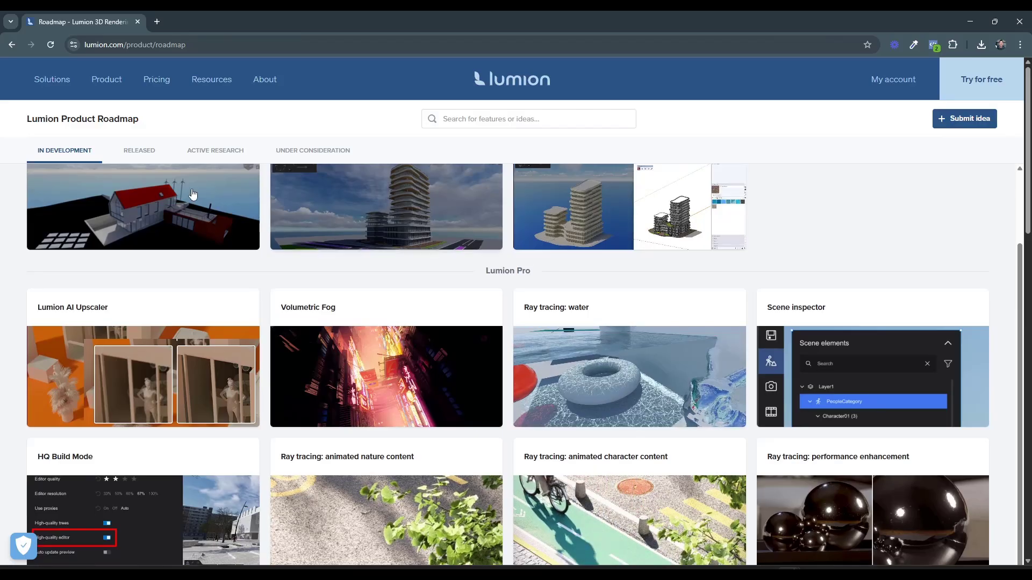
- Look through the roadmap's Released, Active Research and Under Consideration sections
{"action": "left_click", "coordinate": [131, 153]}
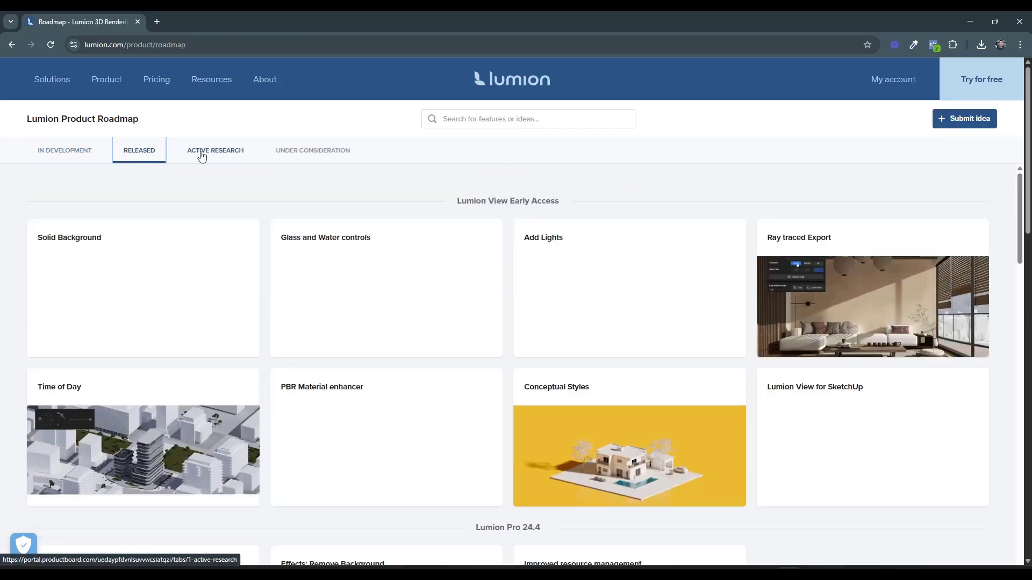
{"action": "left_click", "coordinate": [201, 156]}
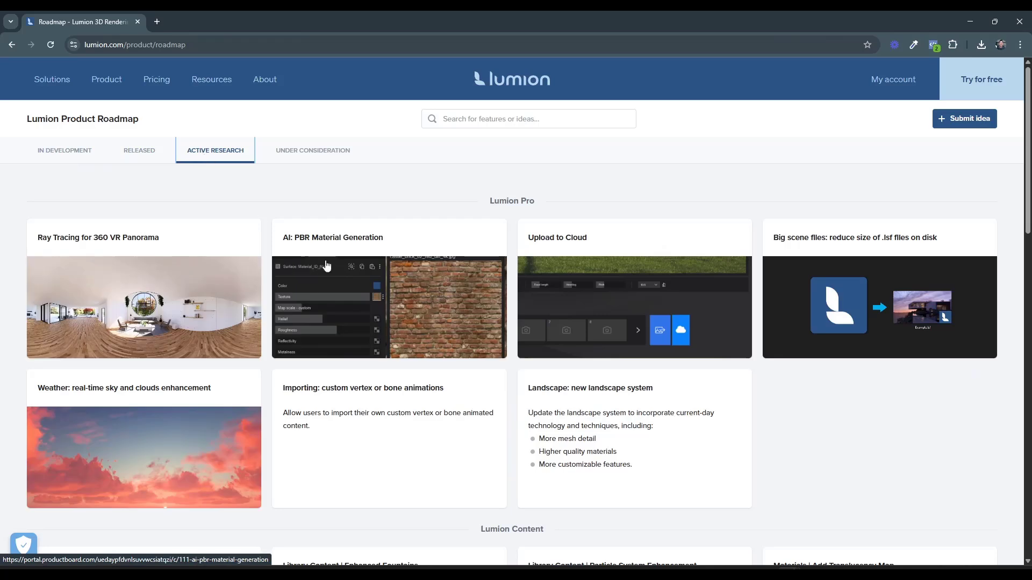
{"action": "scroll", "coordinate": [537, 393], "scroll_direction": "down", "scroll_amount": 4}
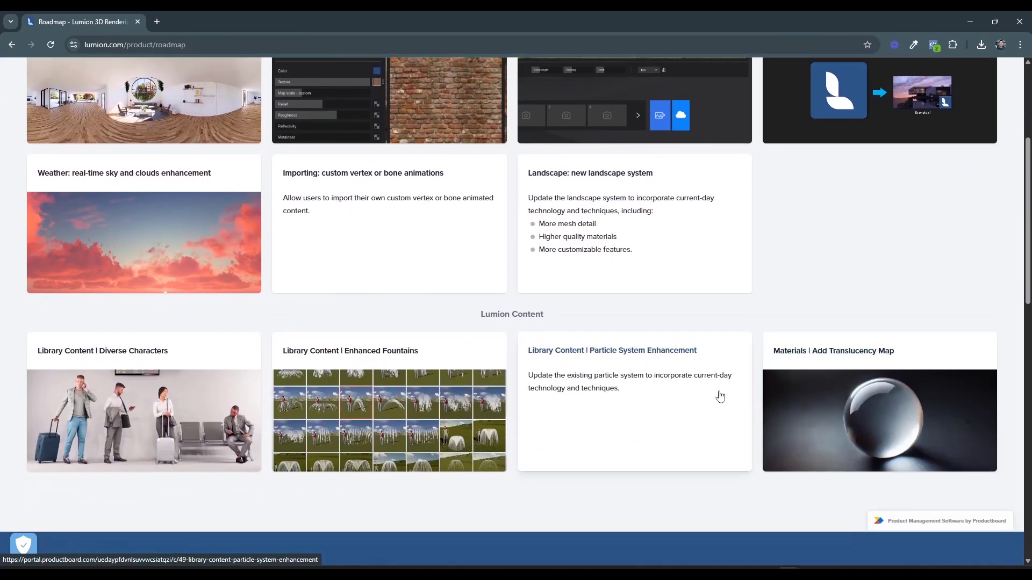
{"action": "scroll", "coordinate": [731, 395], "scroll_direction": "up", "scroll_amount": 4}
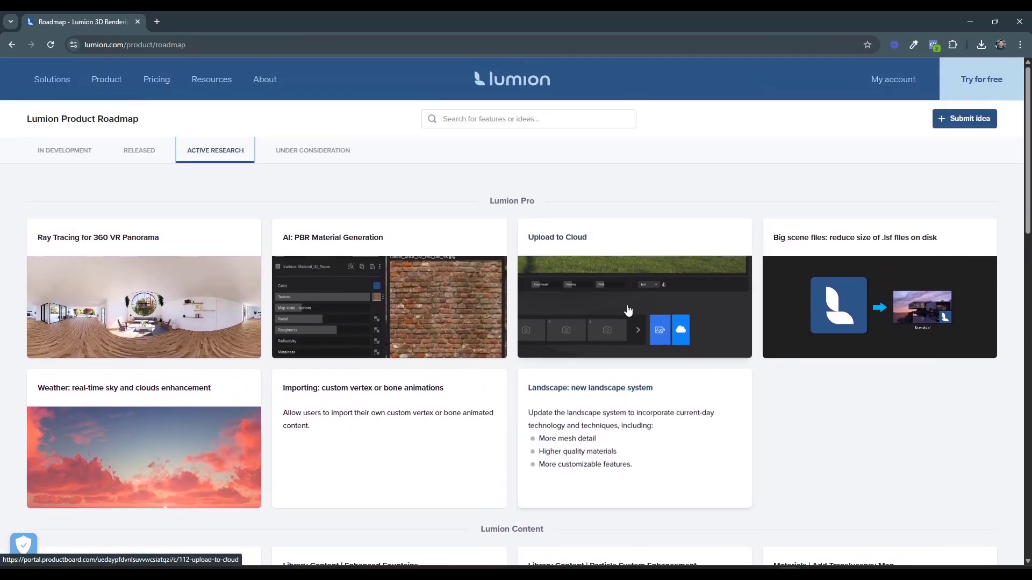
{"action": "left_click", "coordinate": [311, 155]}
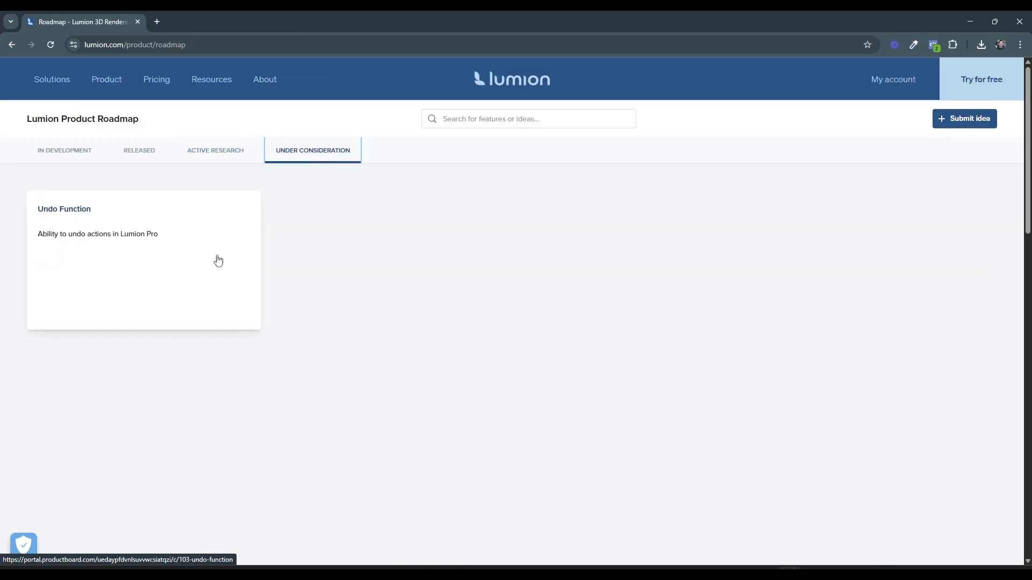
- Among the features in development, view the details of Sync Time of day with SketchUp and Volumetric Clouds
{"action": "left_click", "coordinate": [68, 160]}
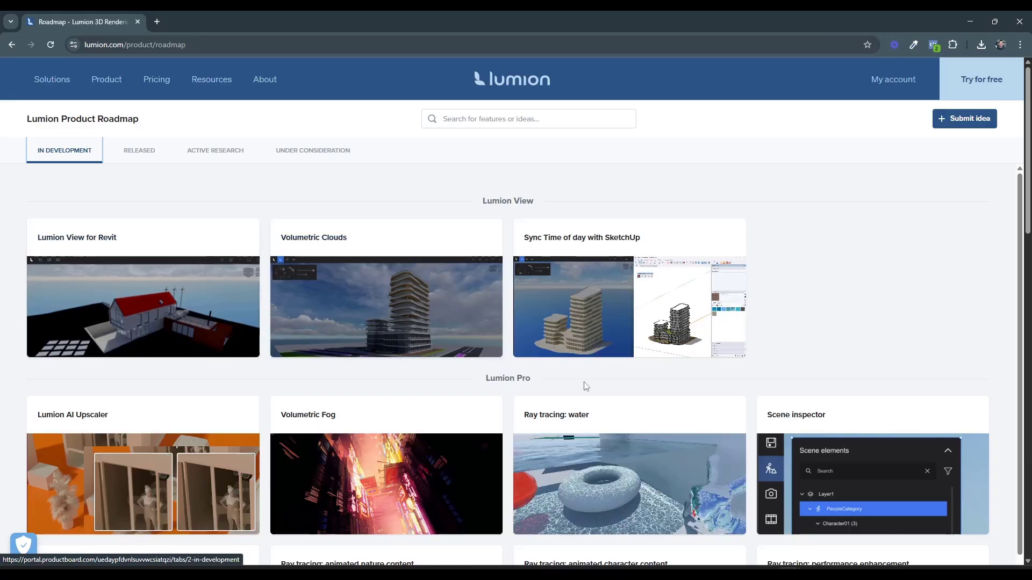
{"action": "left_click", "coordinate": [623, 316]}
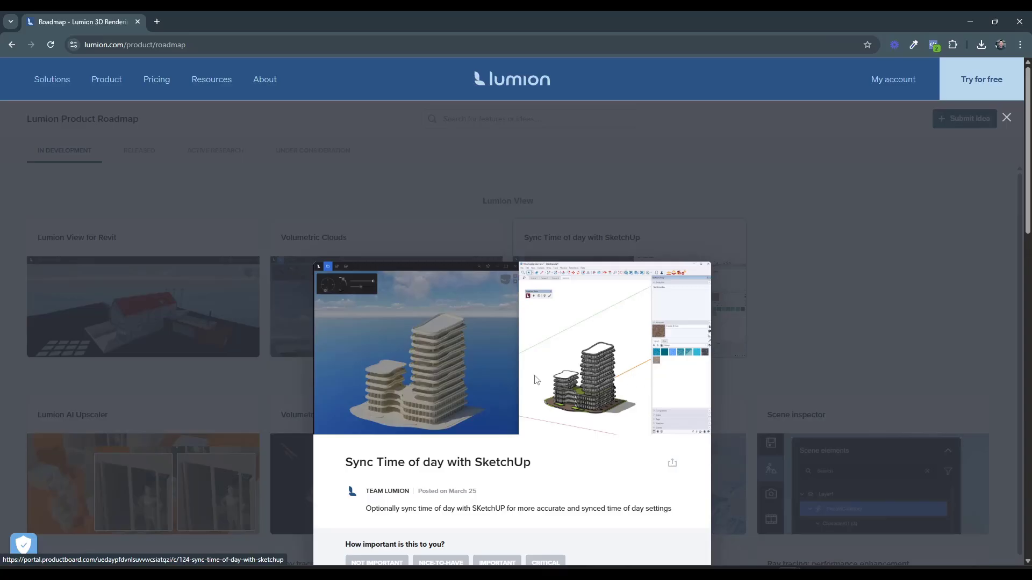
{"action": "left_click", "coordinate": [879, 325]}
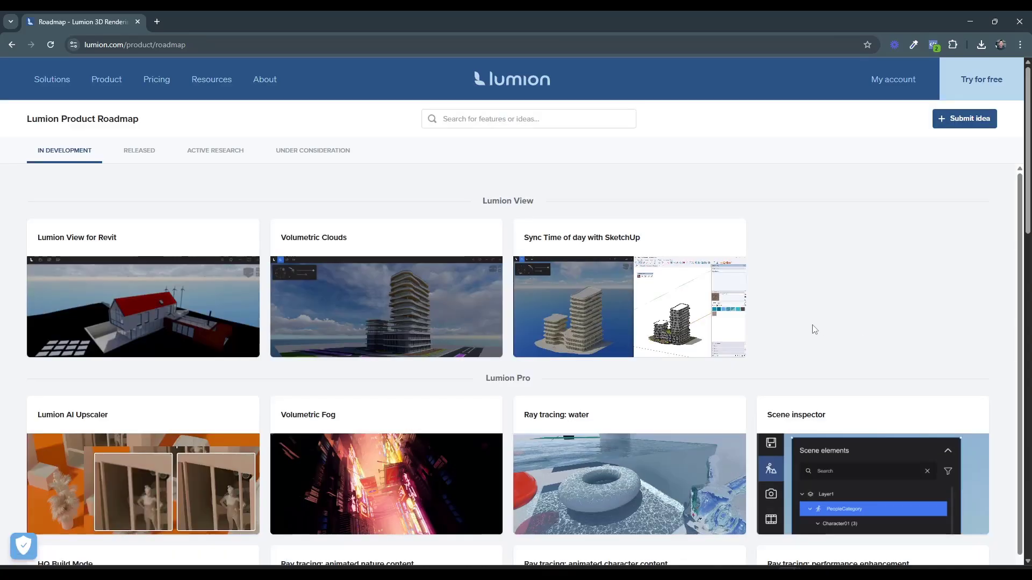
{"action": "left_click", "coordinate": [407, 322]}
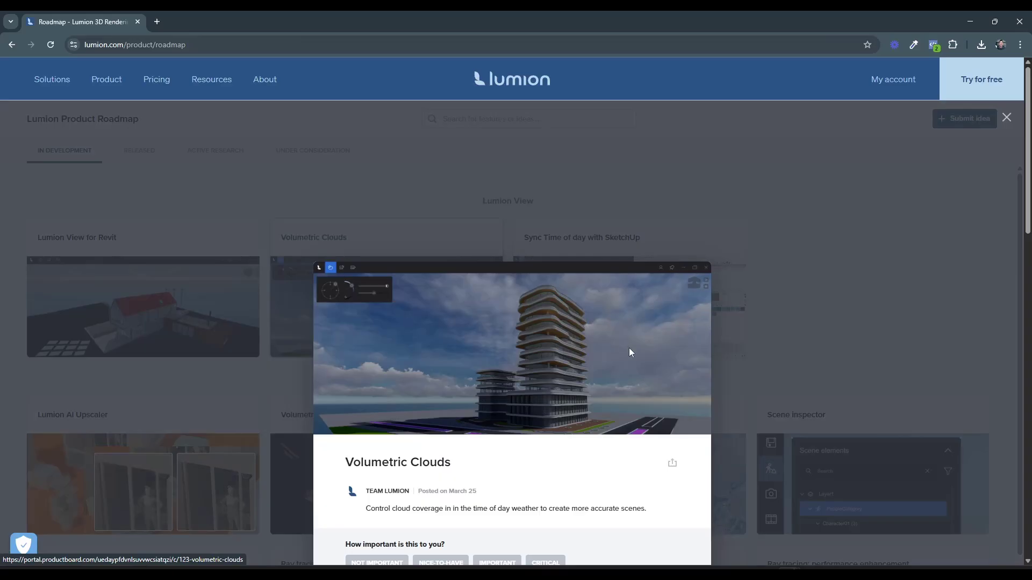
{"action": "left_click", "coordinate": [798, 351]}
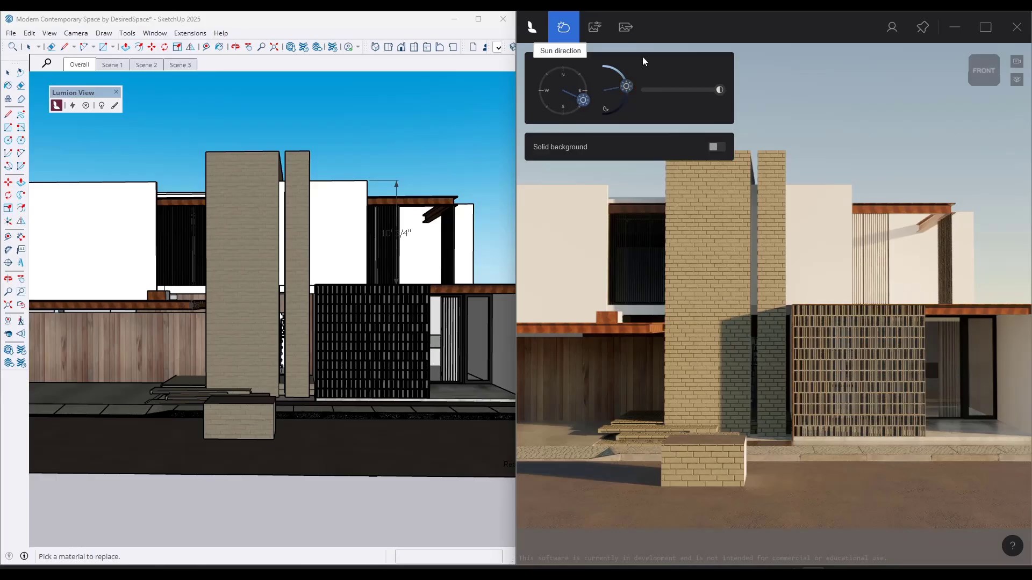
- In Lumion View, lower the sun to night, and in SketchUp place a Line light on the wooden canopy's underside
{"action": "left_click_drag", "start_coordinate": [618, 88], "coordinate": [626, 101]}
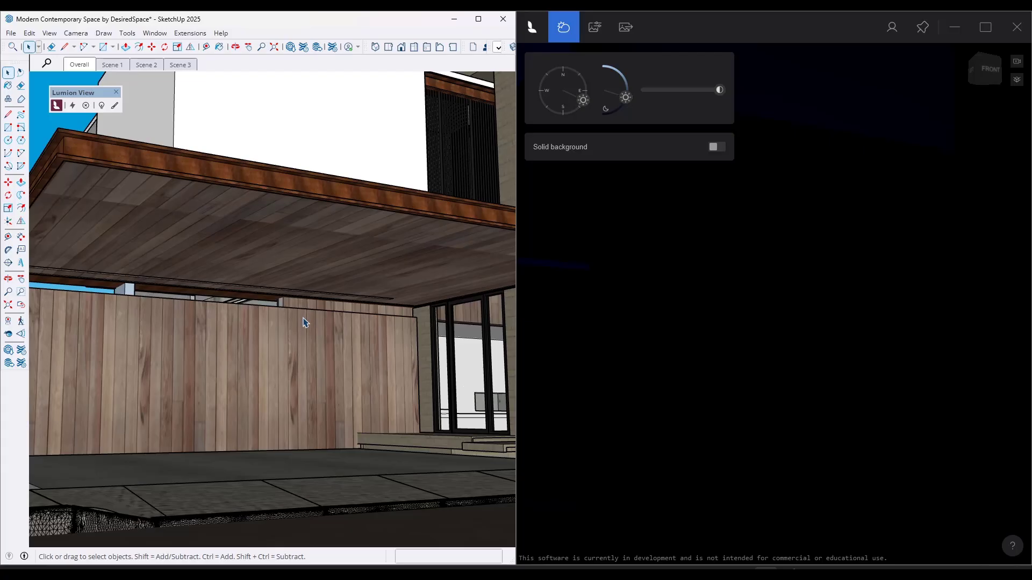
{"action": "left_click", "coordinate": [101, 106]}
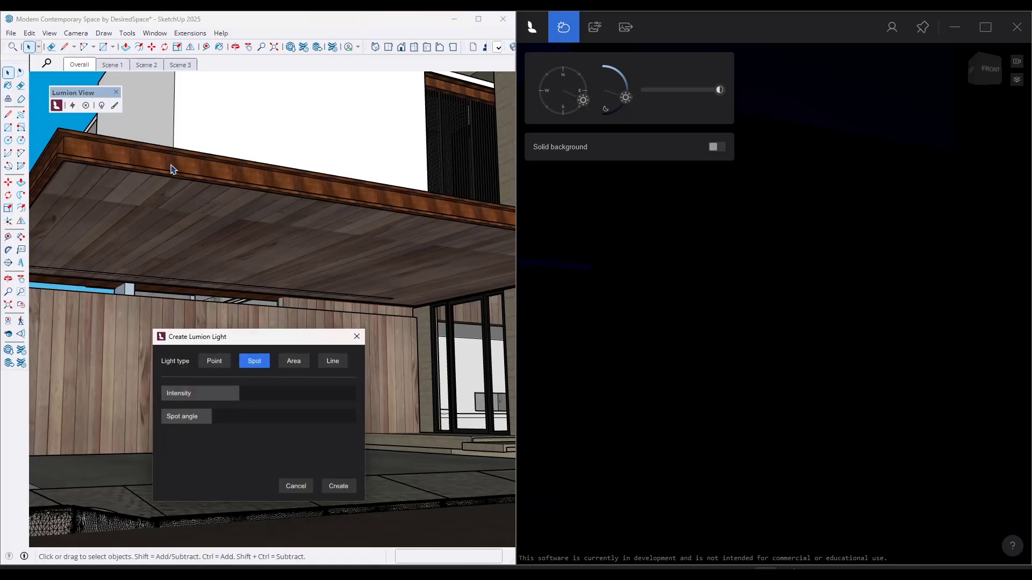
{"action": "left_click", "coordinate": [333, 362]}
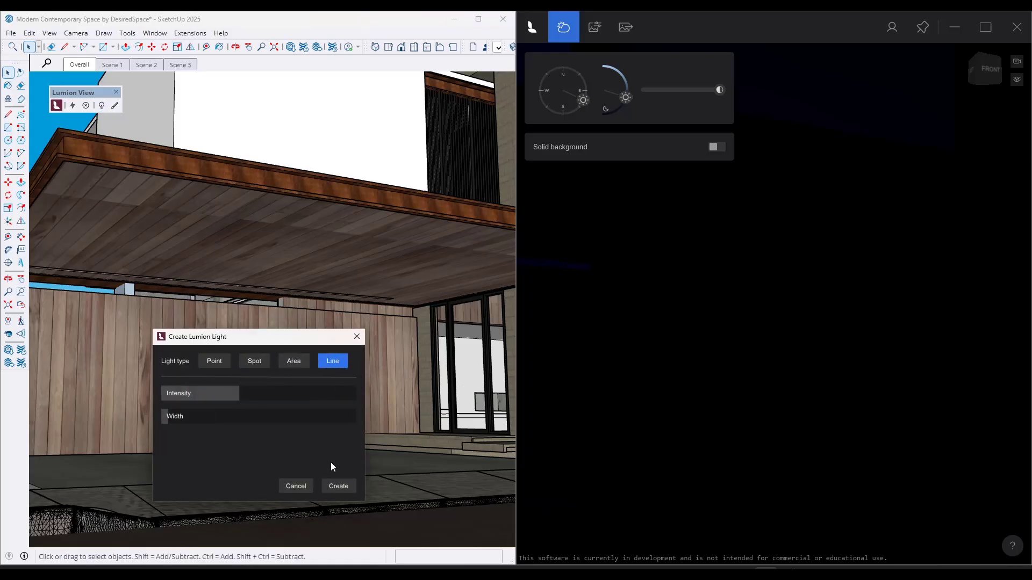
{"action": "left_click", "coordinate": [338, 486]}
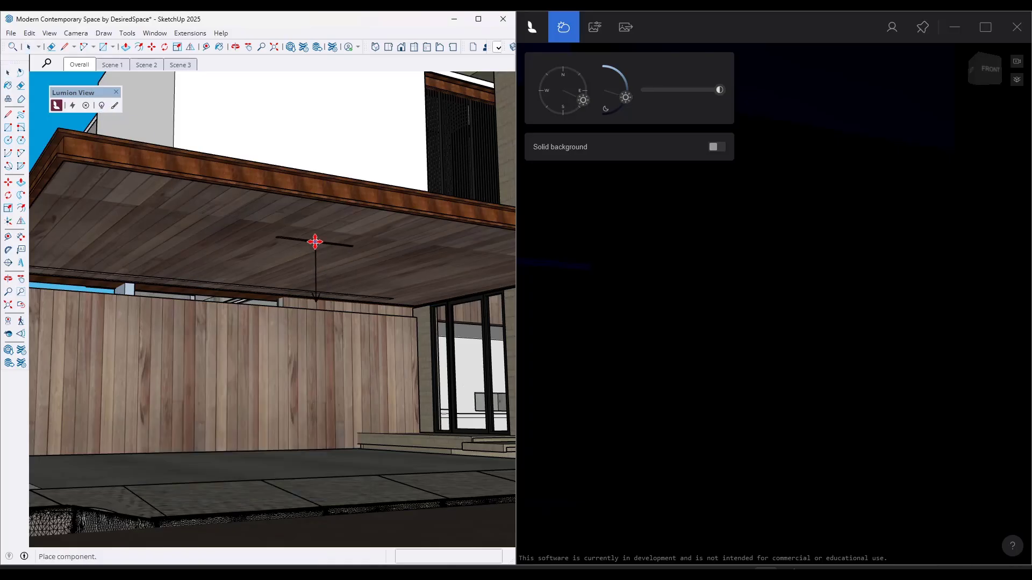
{"action": "left_click", "coordinate": [310, 240]}
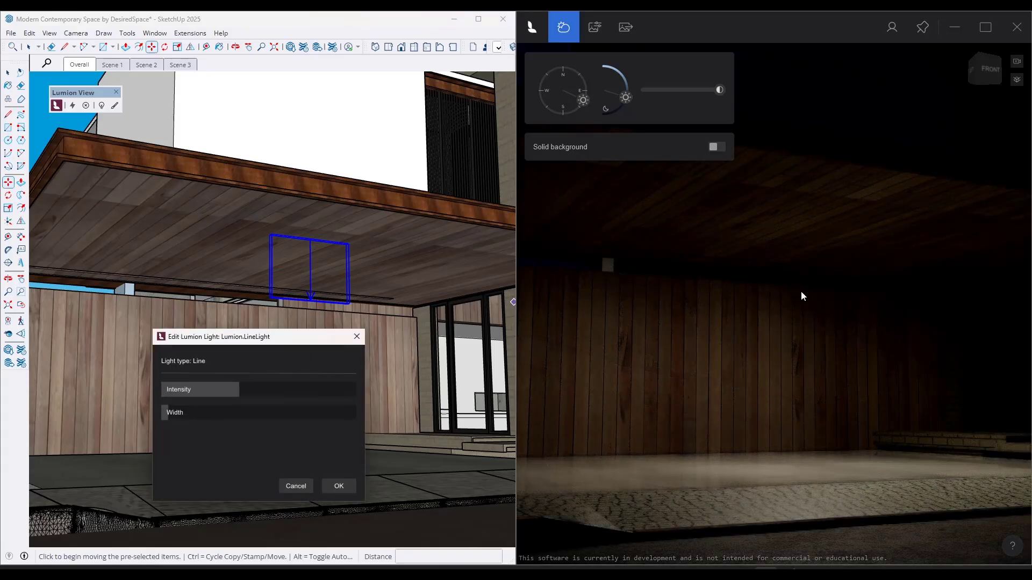
- Raise the line light's intensity to about two thirds of its range and apply the light settings
{"action": "left_click_drag", "start_coordinate": [240, 391], "coordinate": [290, 398]}
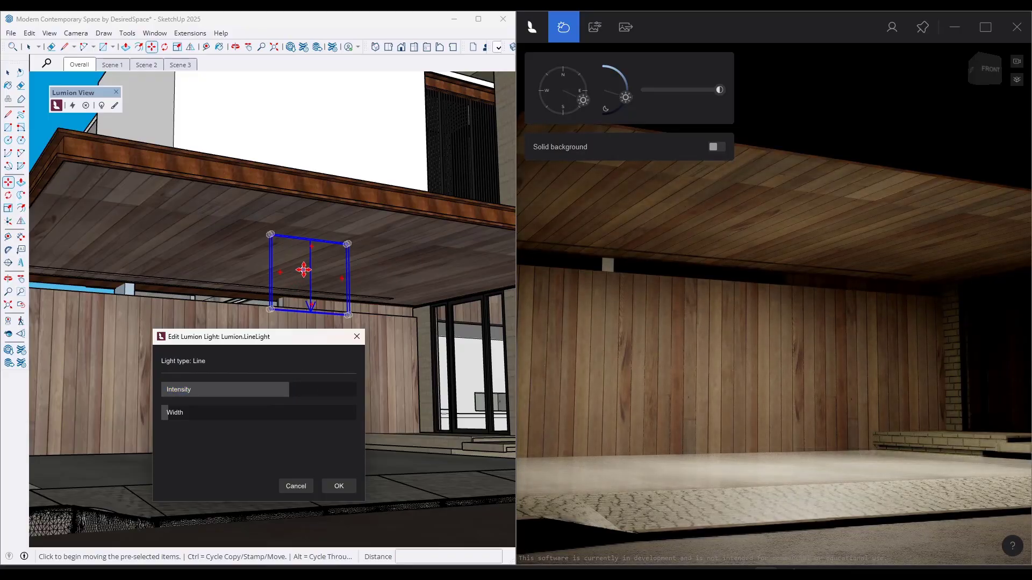
{"action": "scroll", "coordinate": [304, 270], "scroll_direction": "up", "scroll_amount": 5}
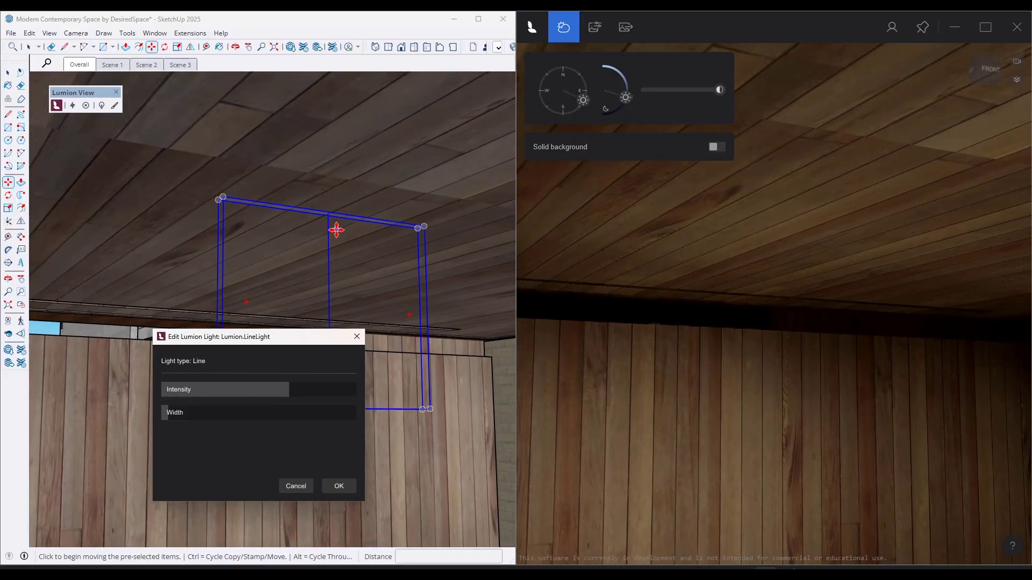
{"action": "left_click", "coordinate": [334, 488]}
- Start the Paint Bucket tool and browse the Solid Colors material collection to its orange and yellow swatches
{"action": "key", "text": "b"}
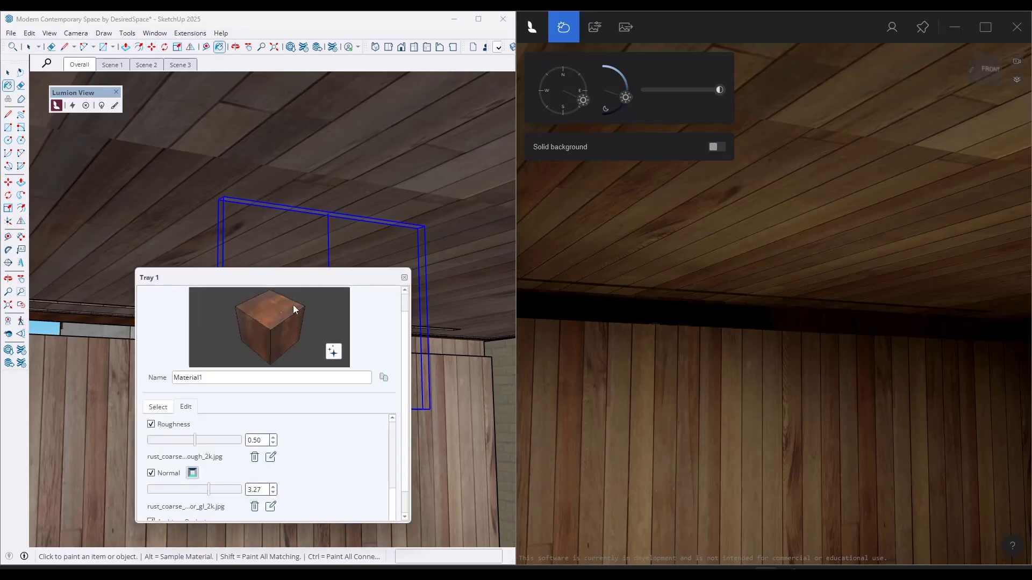
{"action": "left_click", "coordinate": [158, 407]}
{"action": "left_click", "coordinate": [210, 423]}
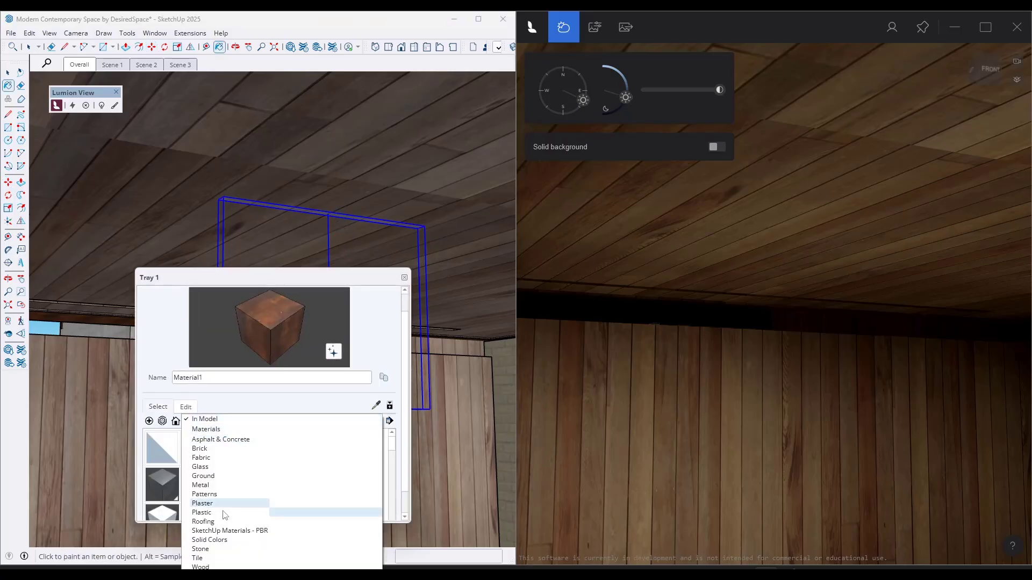
{"action": "left_click", "coordinate": [225, 539]}
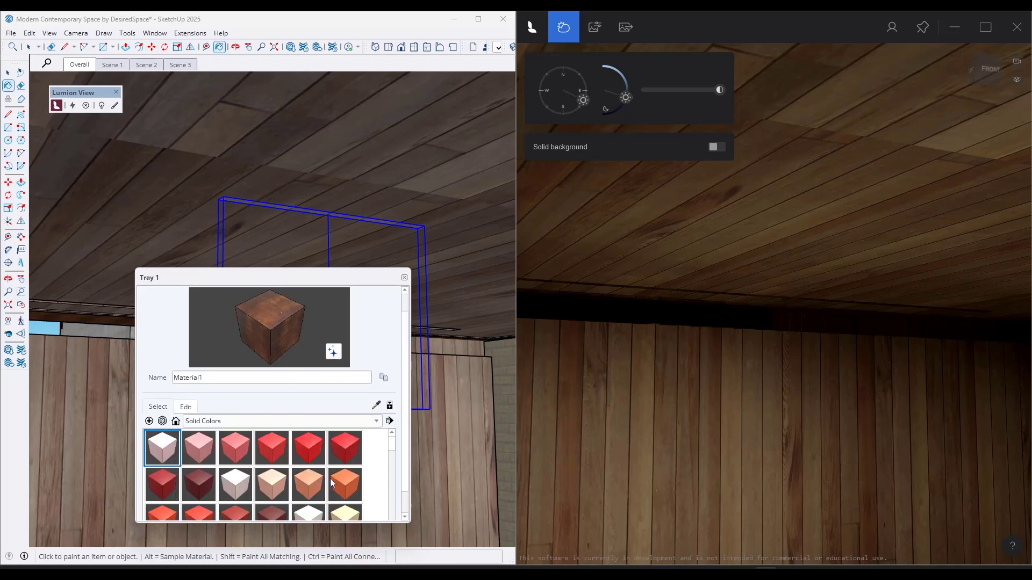
{"action": "scroll", "coordinate": [324, 483], "scroll_direction": "down", "scroll_amount": 2}
- Try tinting the line light with C03_Honey_Glow and with B07_Copper_Blaze
{"action": "left_click", "coordinate": [167, 478]}
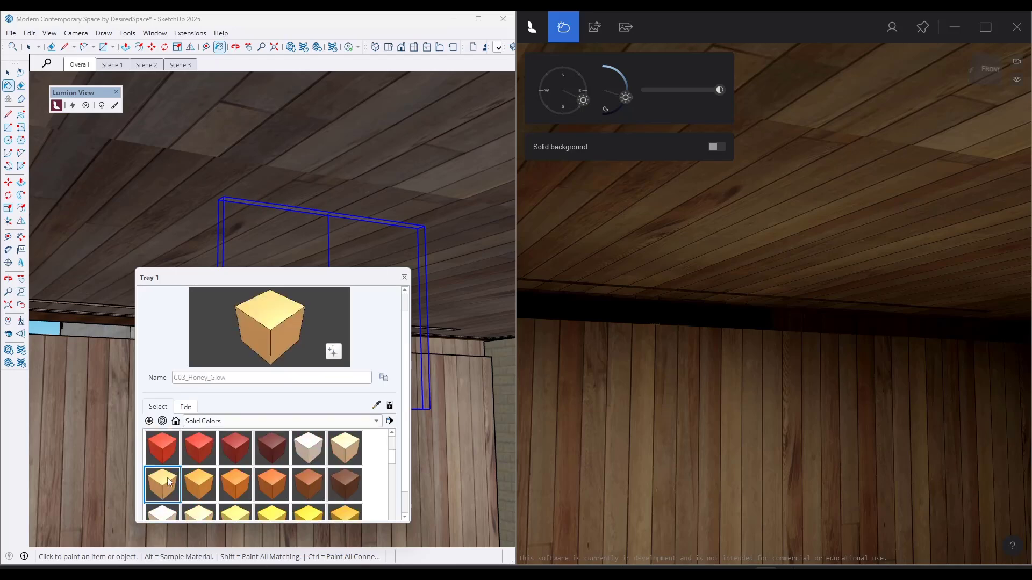
{"action": "scroll", "coordinate": [319, 199], "scroll_direction": "up", "scroll_amount": 3}
{"action": "left_click", "coordinate": [314, 201]}
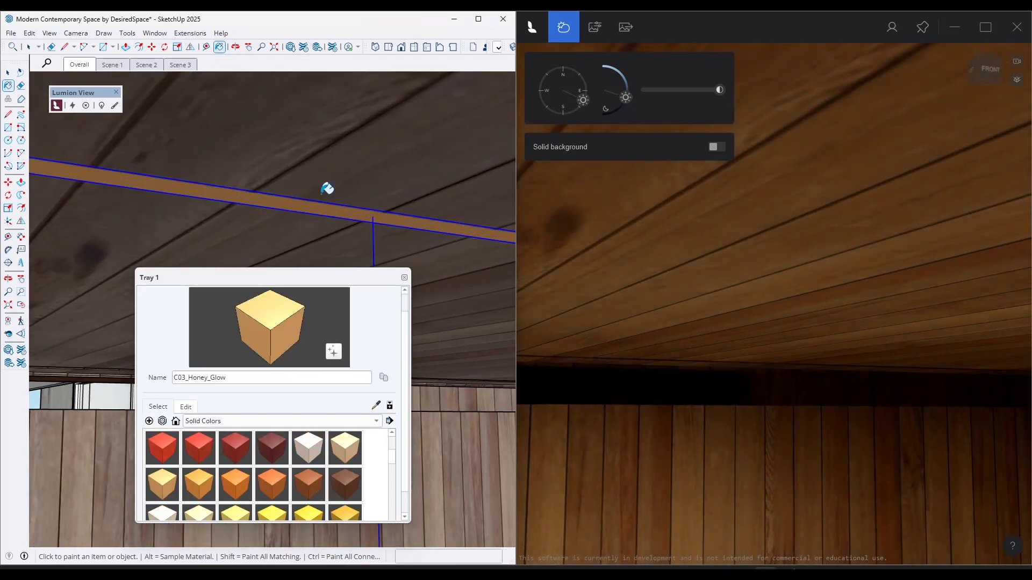
{"action": "scroll", "coordinate": [327, 188], "scroll_direction": "down", "scroll_amount": 3}
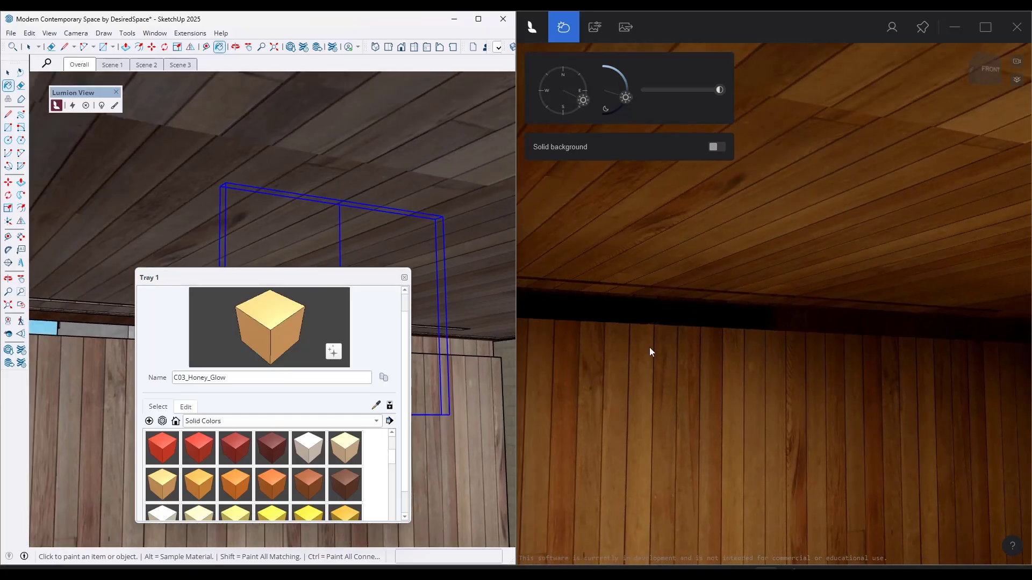
{"action": "left_click", "coordinate": [240, 446]}
{"action": "left_click", "coordinate": [317, 194]}
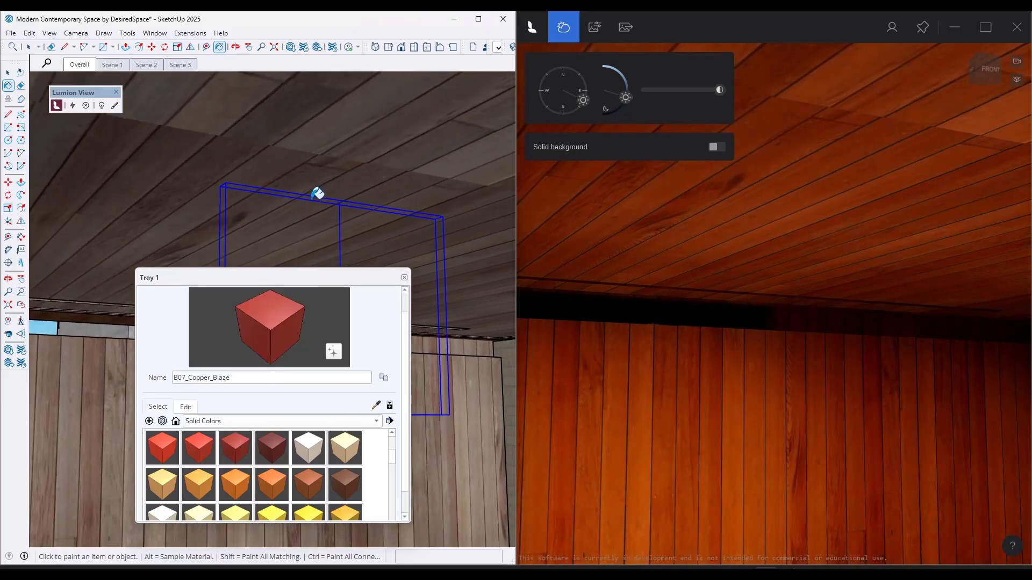
- Paint the line light with C06_Saffron_Kiss
{"action": "left_click", "coordinate": [273, 479]}
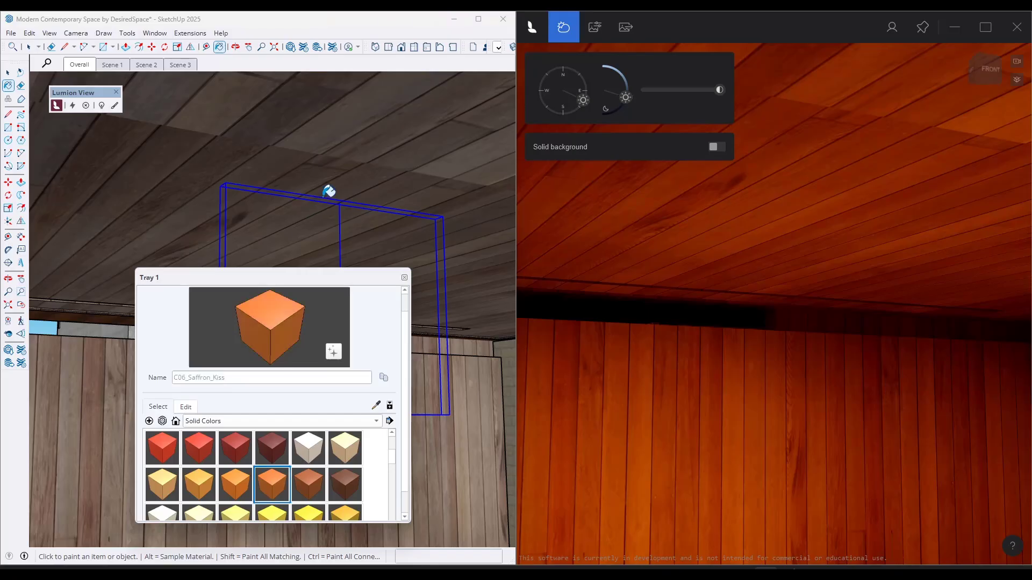
{"action": "left_click", "coordinate": [325, 196]}
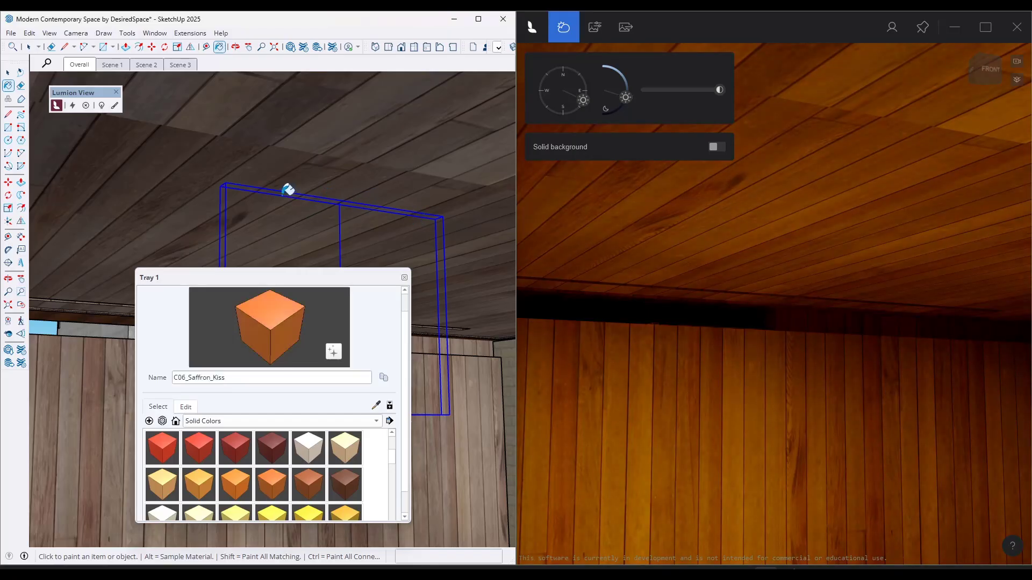
- Draw a small 24-sided vertical circle at one end of the line light under the canopy
{"action": "middle_click_drag", "start_coordinate": [285, 188], "coordinate": [315, 207]}
{"action": "scroll", "coordinate": [247, 188], "scroll_direction": "up", "scroll_amount": 1}
{"action": "key", "text": "c"}
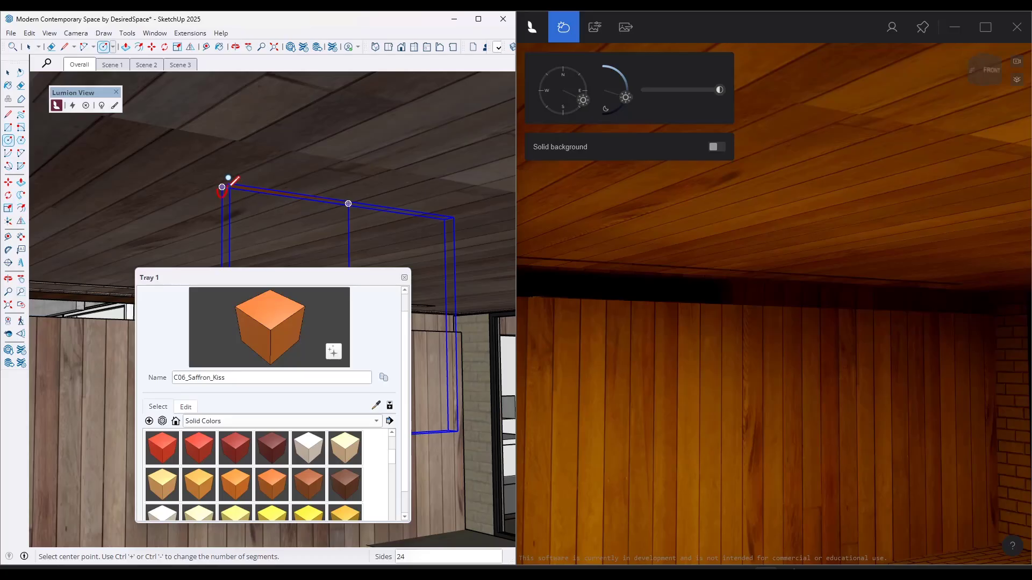
{"action": "key", "text": "space"}
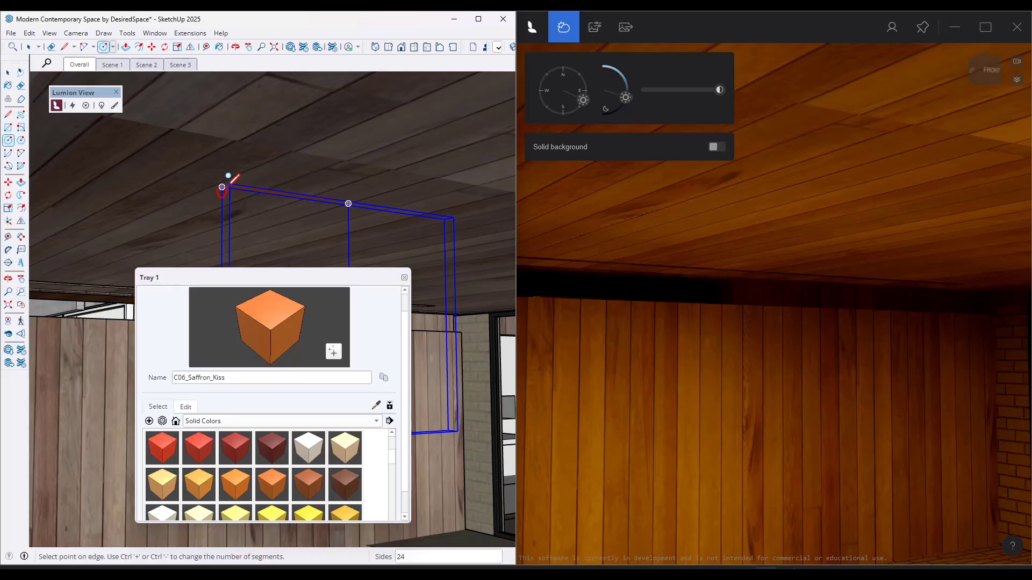
{"action": "scroll", "coordinate": [222, 186], "scroll_direction": "up", "scroll_amount": 2}
{"action": "scroll", "coordinate": [218, 210], "scroll_direction": "down", "scroll_amount": 2}
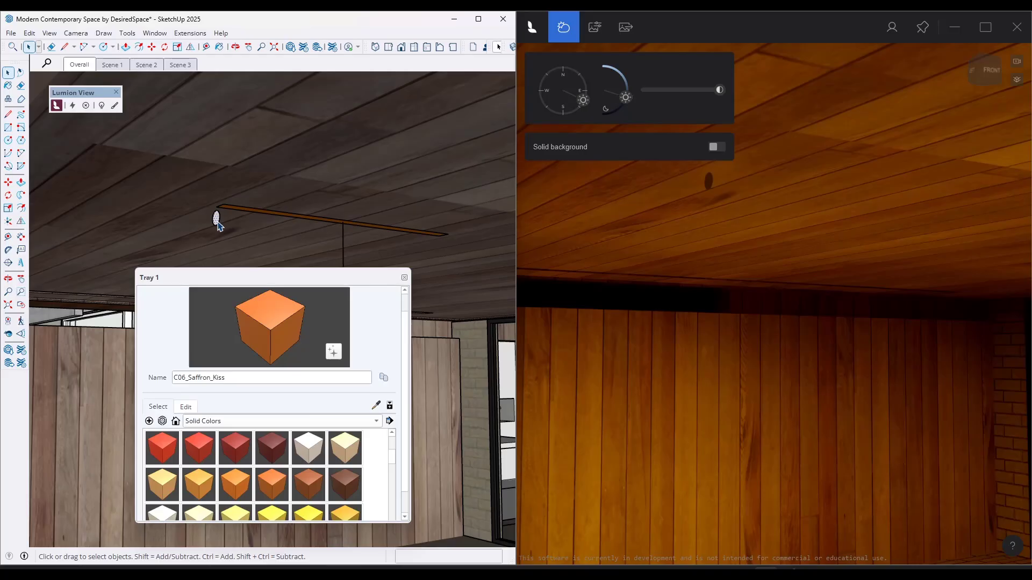
- Push/Pull the circle along the line light by about 3' 3 3/8" to form a tube
{"action": "key", "text": "p"}
{"action": "left_click", "coordinate": [216, 219]}
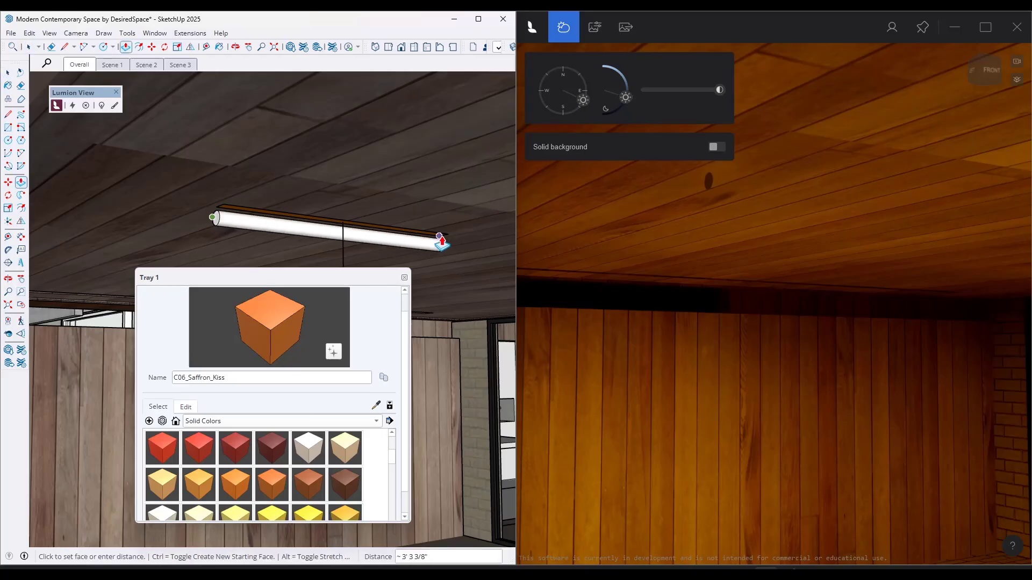
{"action": "left_click", "coordinate": [446, 240]}
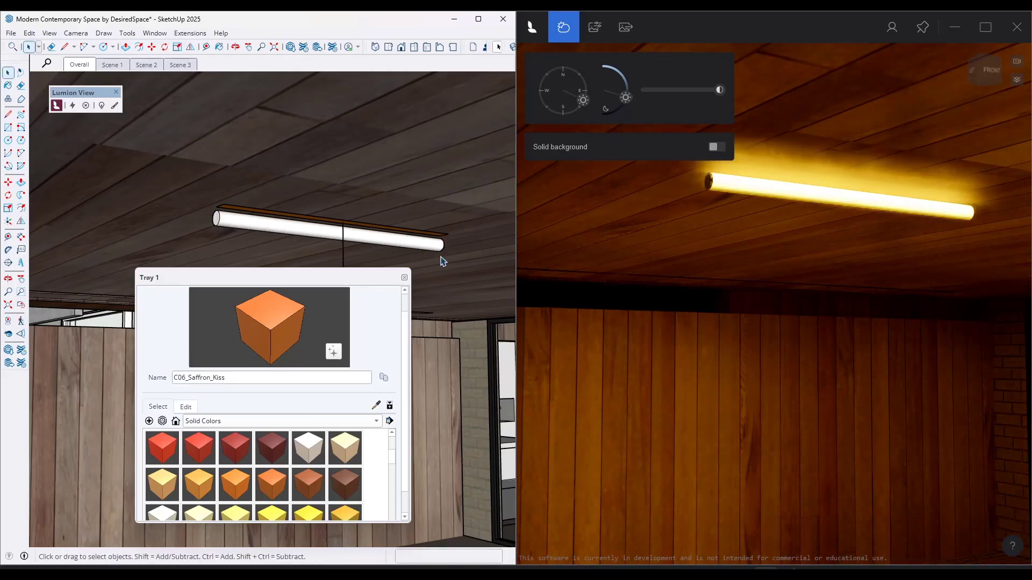
- Select the tube and raise the emissive strength of C06_Saffron_Kiss, keeping the Standard material type, to roughly three quarters of its range
{"action": "mouse_move", "coordinate": [442, 260]}
{"action": "middle_mouse_down"}
{"action": "mouse_move", "coordinate": [417, 224]}
{"action": "mouse_move", "coordinate": [427, 232]}
{"action": "middle_mouse_up"}
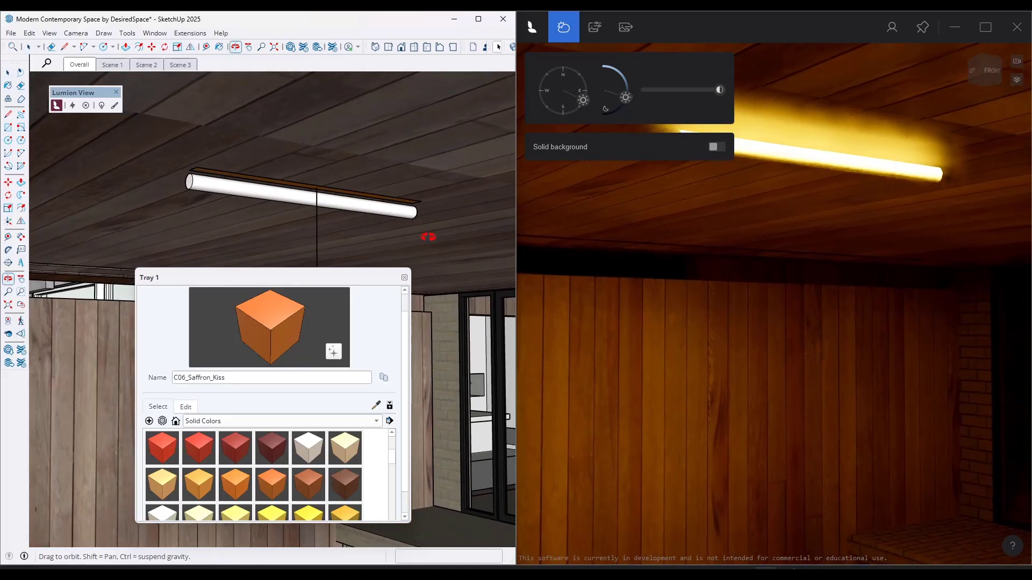
{"action": "left_click", "coordinate": [333, 208]}
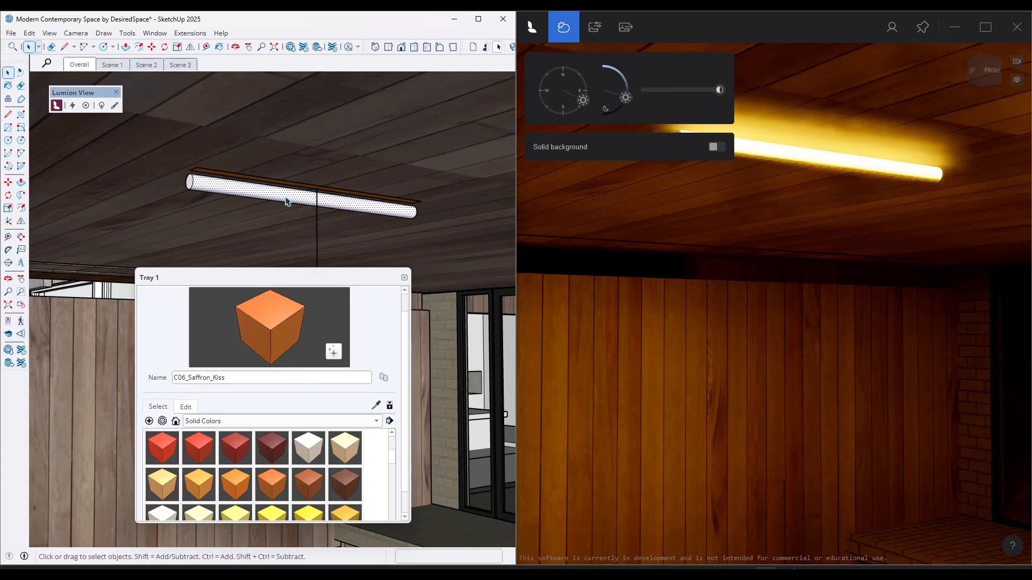
{"action": "left_click", "coordinate": [114, 107]}
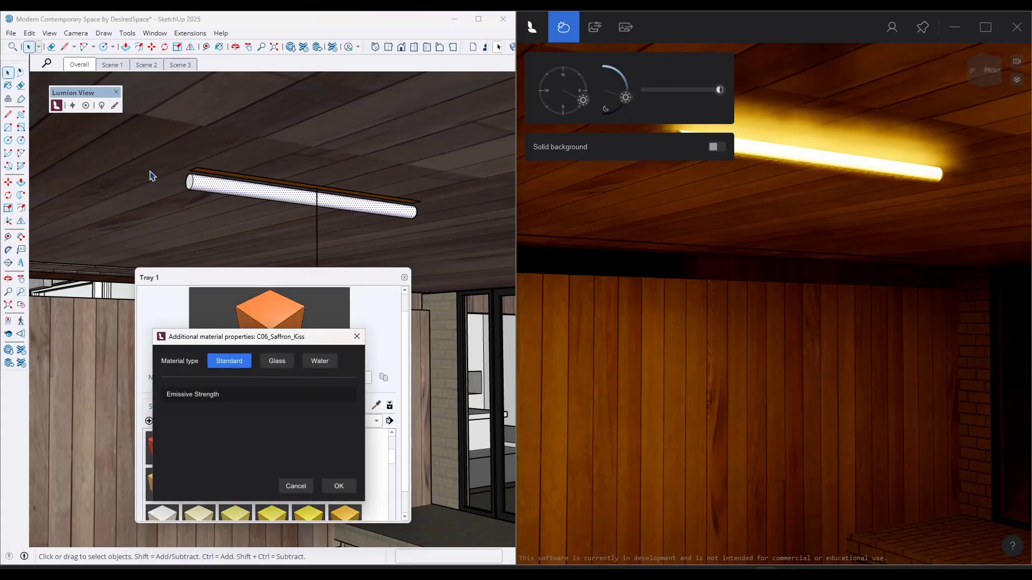
{"action": "left_click_drag", "start_coordinate": [314, 253], "coordinate": [285, 89]}
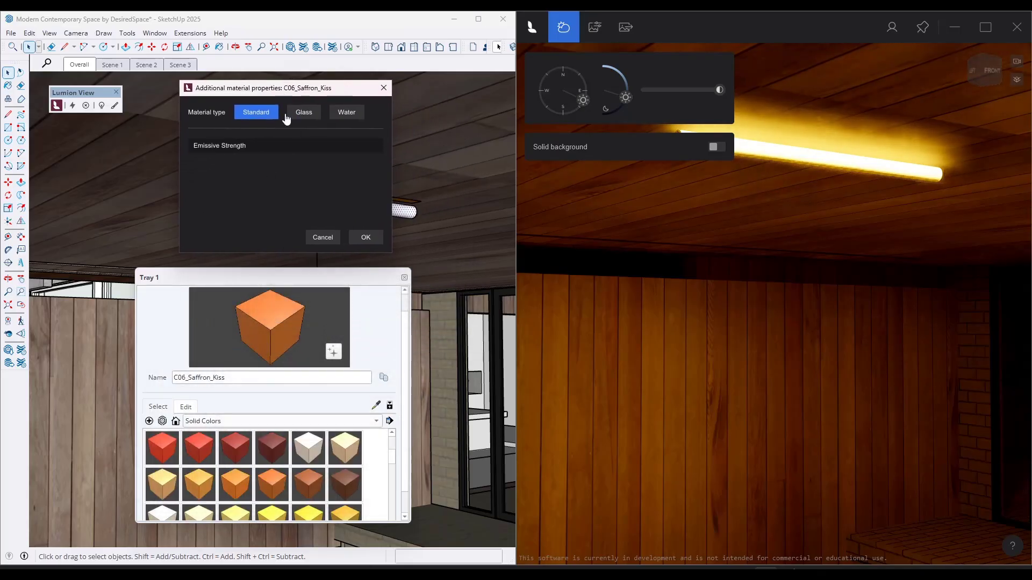
{"action": "left_click_drag", "start_coordinate": [305, 88], "coordinate": [301, 287]}
{"action": "left_click_drag", "start_coordinate": [212, 346], "coordinate": [345, 347]}
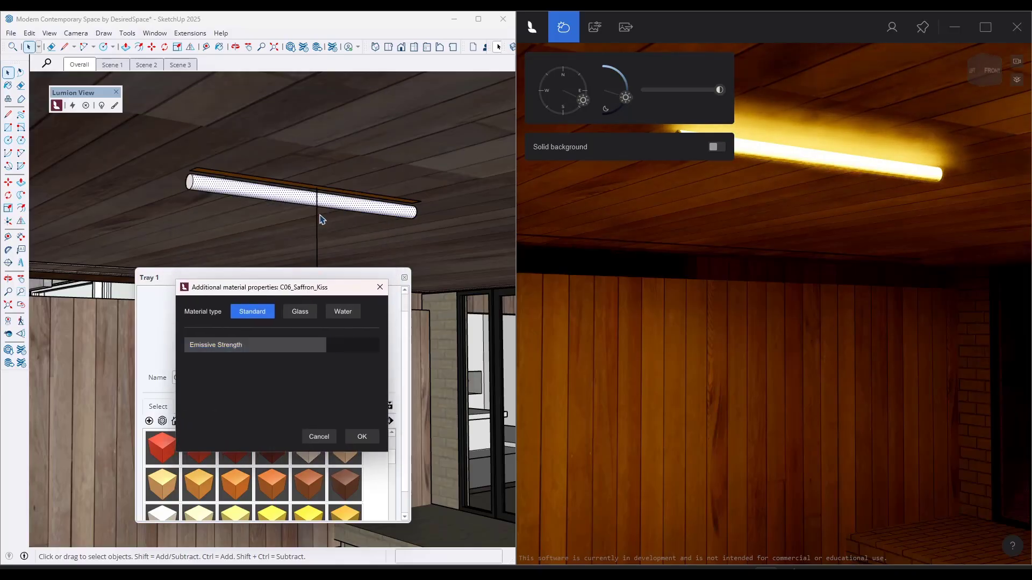
- Hide the line light component around the tube under the canopy
{"action": "left_click", "coordinate": [316, 193]}
{"action": "right_click", "coordinate": [322, 177]}
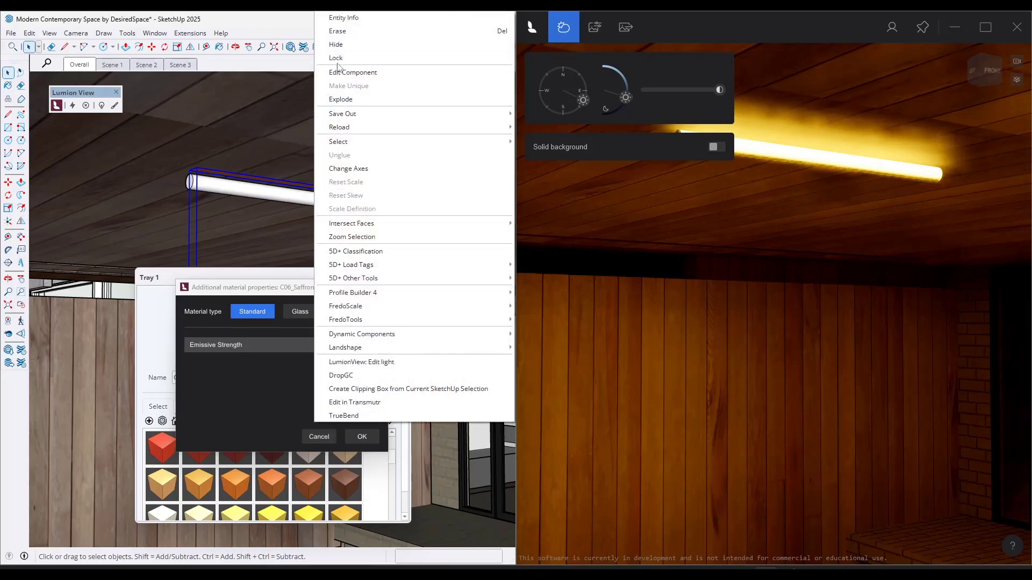
{"action": "left_click", "coordinate": [338, 46]}
- Accept the emissive setting and paint the tube's outer face with C06_Saffron_Kiss
{"action": "left_click", "coordinate": [300, 199]}
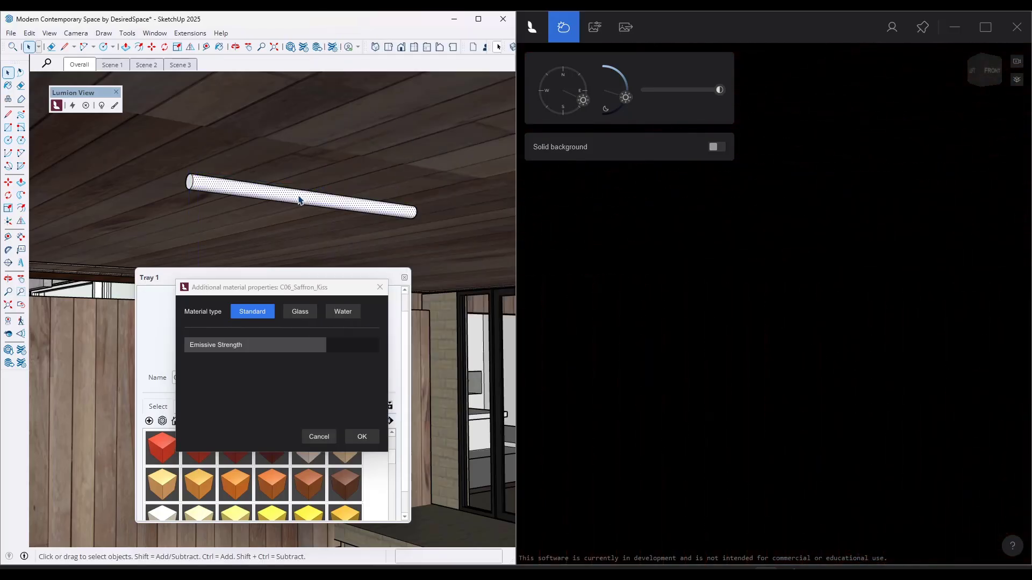
{"action": "left_click", "coordinate": [362, 436]}
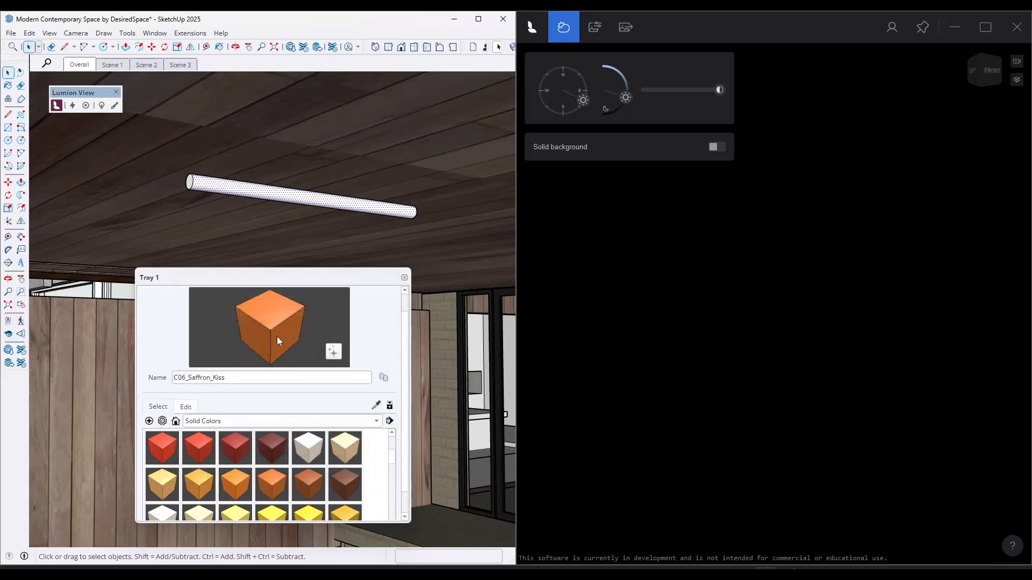
{"action": "key", "text": "b"}
{"action": "left_click", "coordinate": [276, 192]}
{"action": "key", "text": "space"}
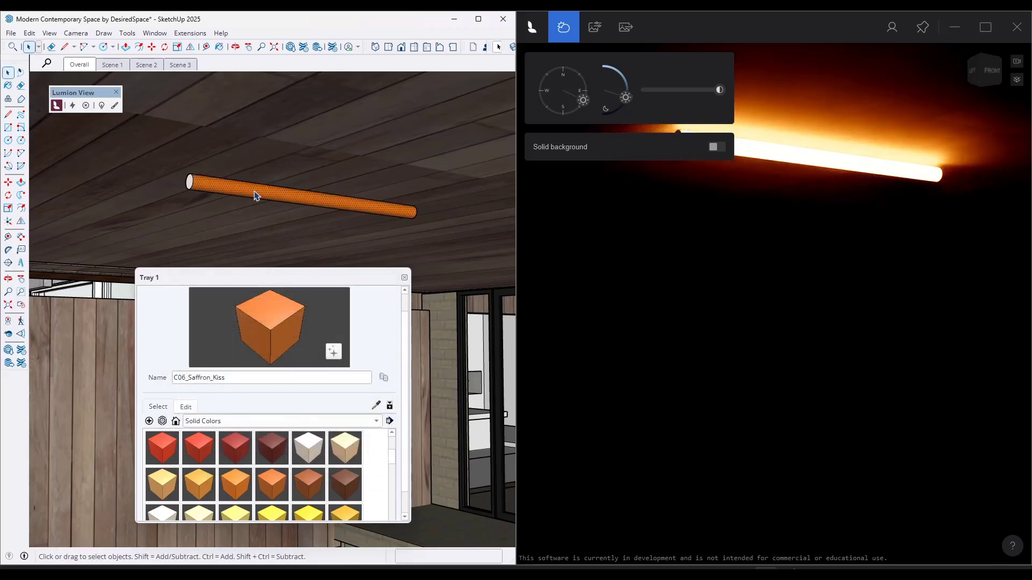
- Unhide the last hidden object to bring back the line light
{"action": "middle_click_drag", "start_coordinate": [285, 202], "coordinate": [344, 207]}
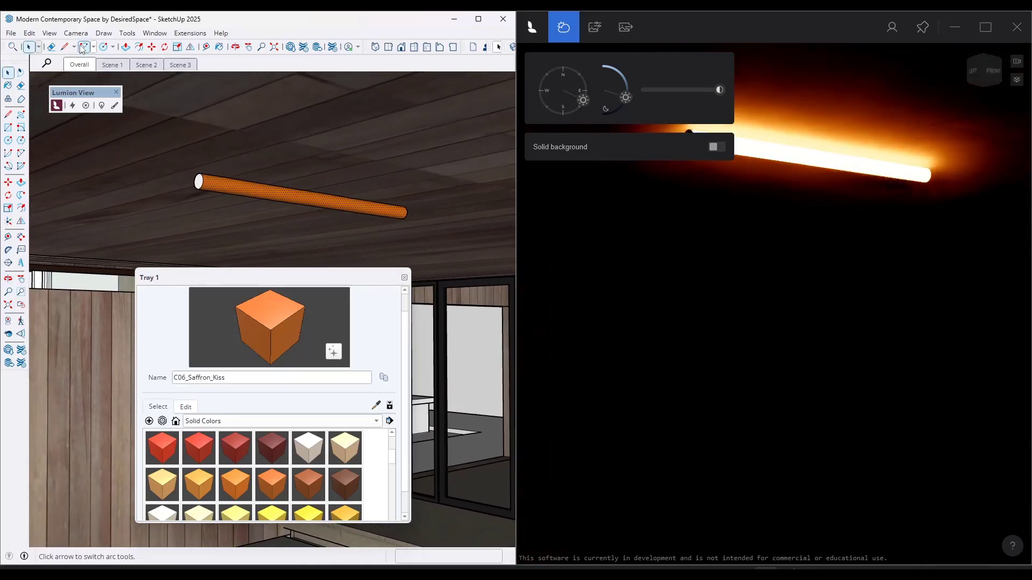
{"action": "left_click", "coordinate": [49, 33]}
{"action": "mouse_move", "coordinate": [29, 32]}
{"action": "mouse_move", "coordinate": [107, 210]}
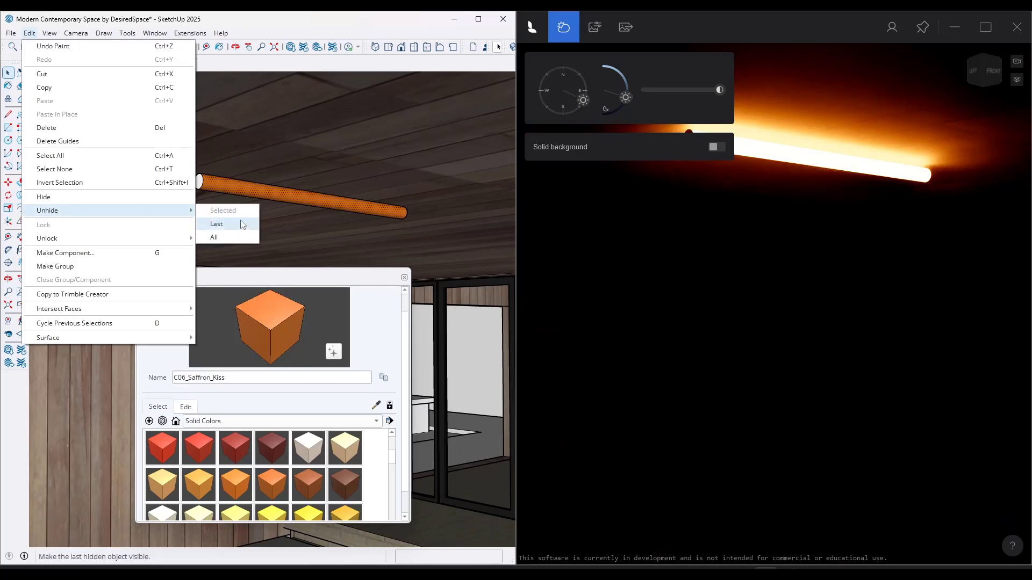
{"action": "left_click", "coordinate": [223, 226]}
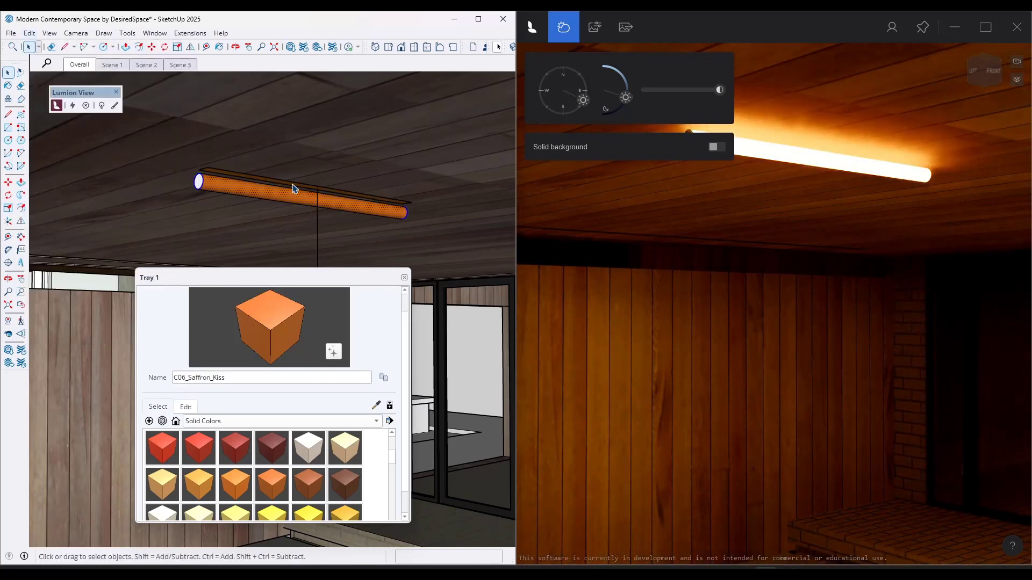
- Move the line light down about 3 7/16" so it sits just below the orange tube
{"action": "left_click", "coordinate": [294, 188]}
{"action": "key", "text": "m"}
{"action": "left_click", "coordinate": [292, 182]}
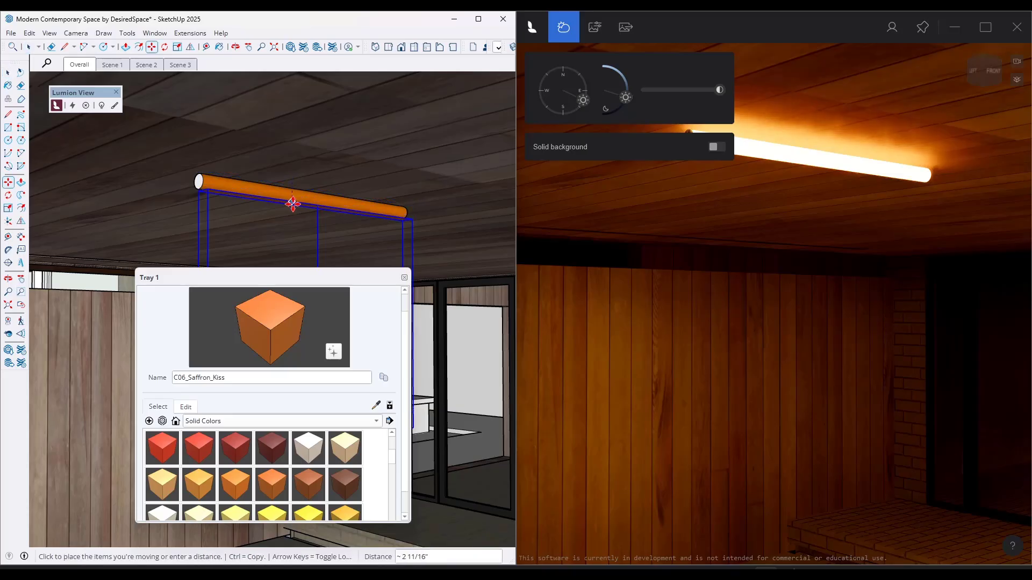
{"action": "left_click", "coordinate": [312, 203]}
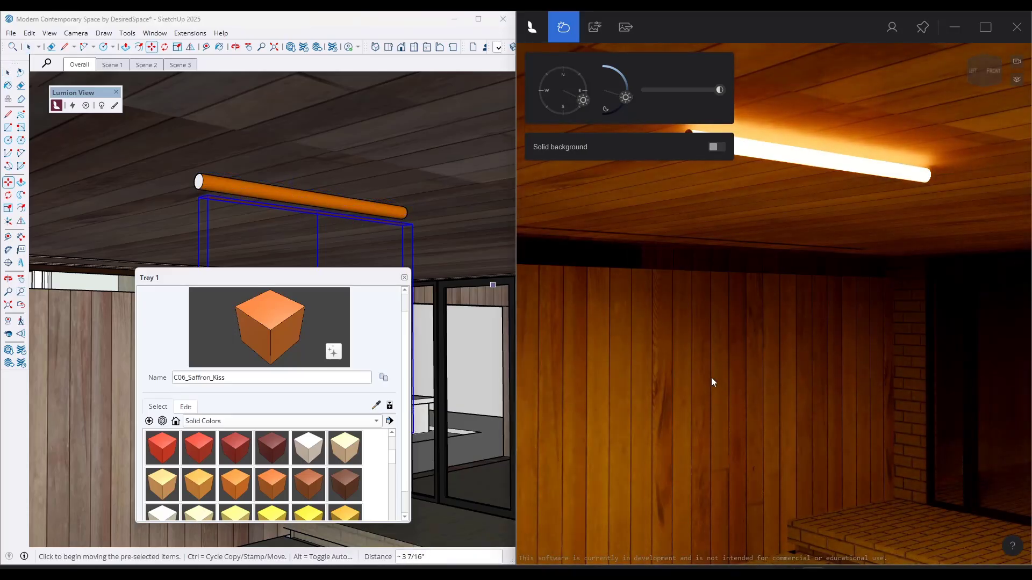
- Set the sun to a north-easterly daytime position and maximise the Lumion View window
{"action": "mouse_move", "coordinate": [295, 233]}
{"action": "middle_mouse_down"}
{"action": "mouse_move", "coordinate": [198, 221]}
{"action": "mouse_move", "coordinate": [220, 254]}
{"action": "middle_mouse_up"}
{"action": "key", "text": "m"}
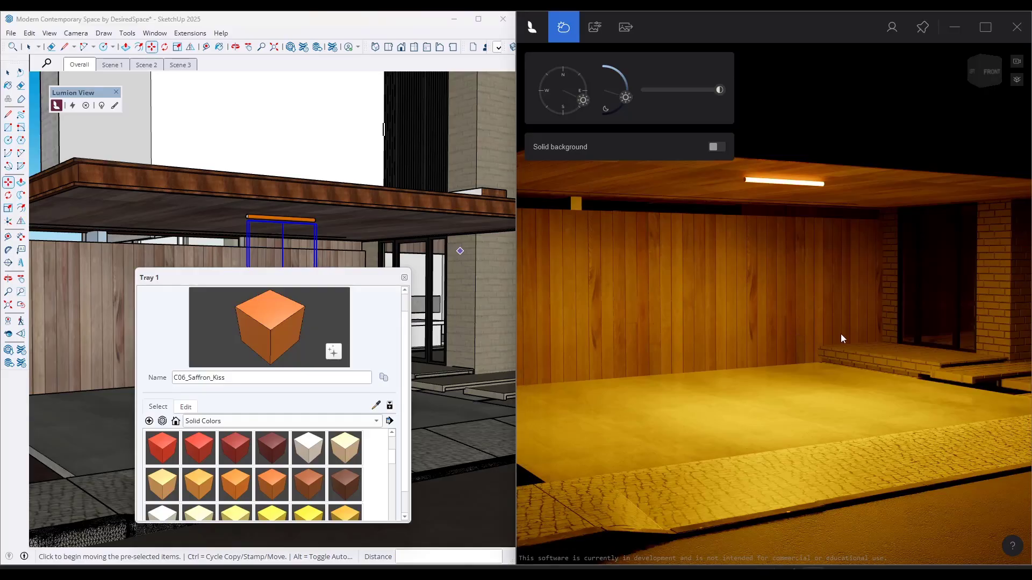
{"action": "right_click_drag", "start_coordinate": [840, 333], "coordinate": [605, 295]}
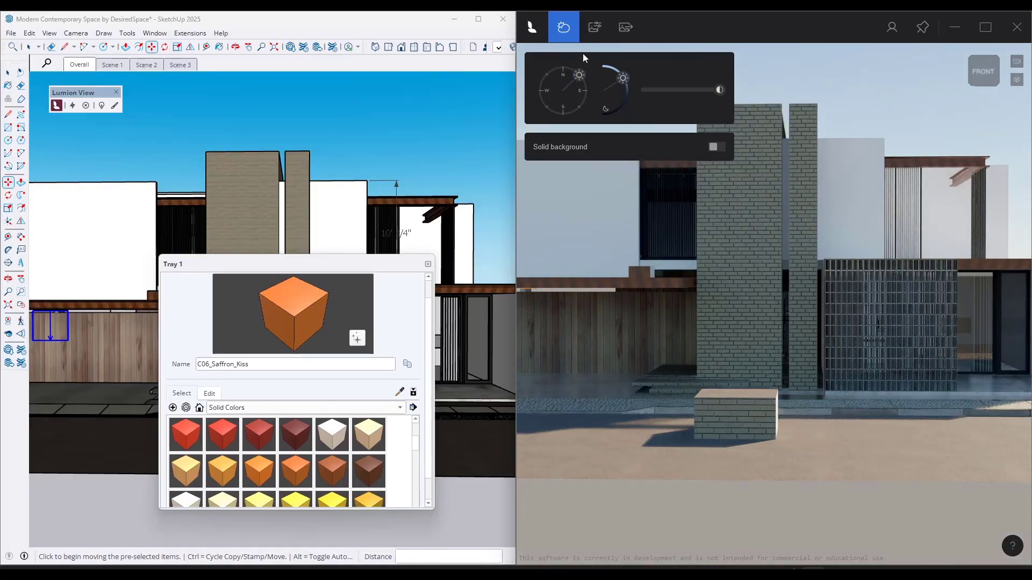
{"action": "left_click", "coordinate": [985, 27]}
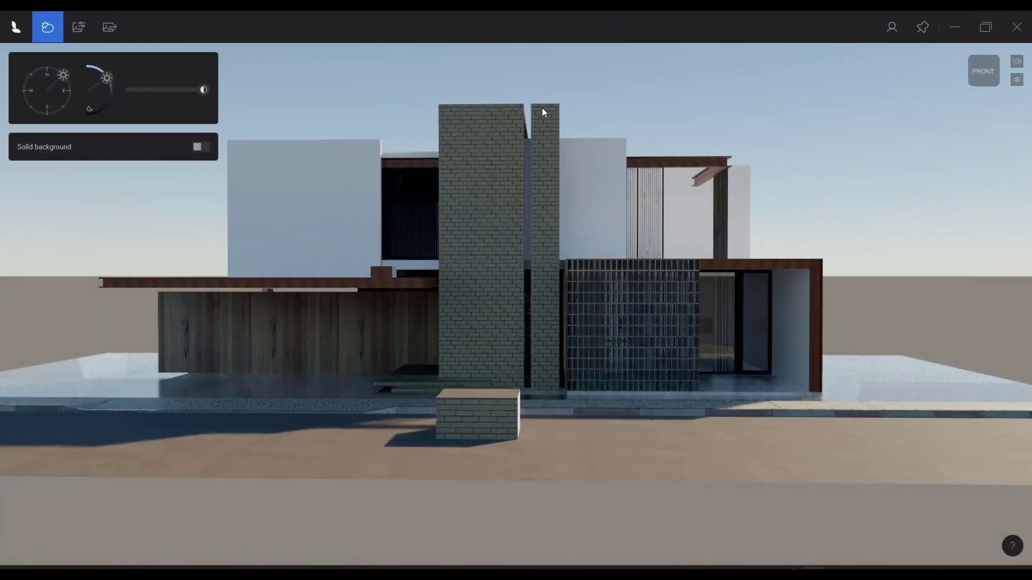
- Turn on edges in the Realistic style and try the white, blue and yellow edge colours
{"action": "left_click", "coordinate": [79, 35]}
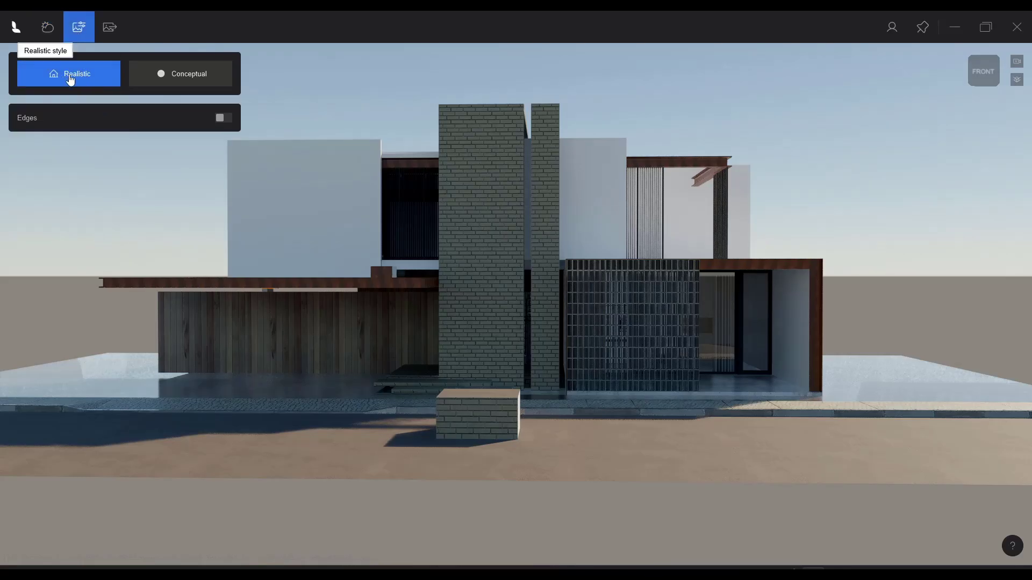
{"action": "left_click", "coordinate": [222, 120]}
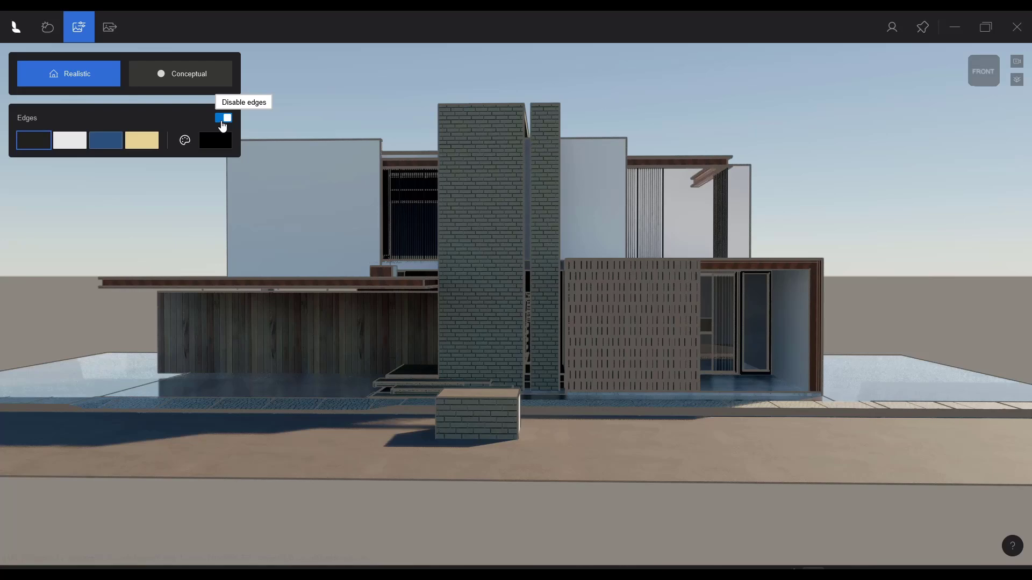
{"action": "left_click", "coordinate": [72, 141]}
{"action": "left_click", "coordinate": [107, 141]}
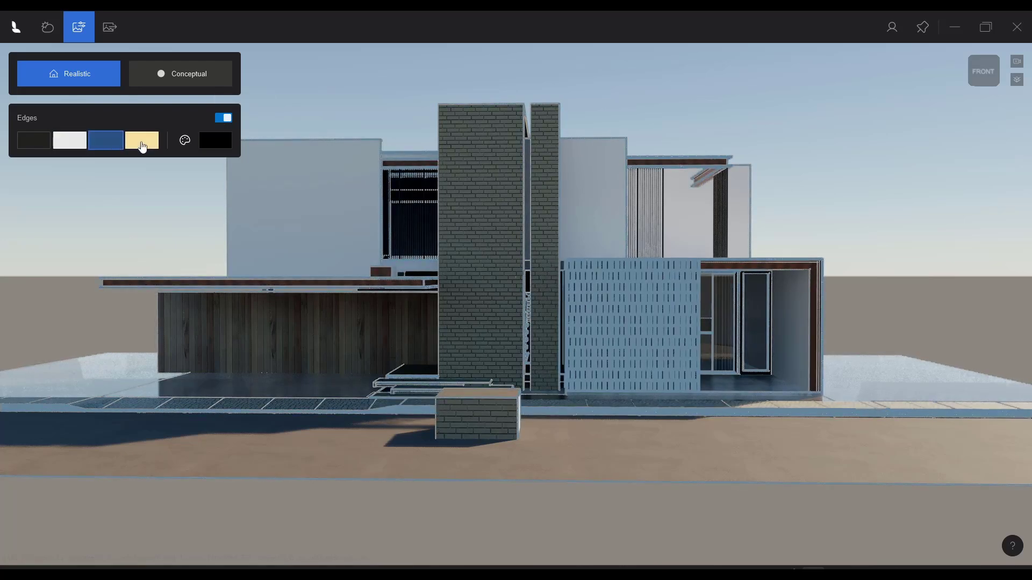
{"action": "left_click", "coordinate": [143, 144]}
- Switch to the Conceptual style with Clay and give the edges a custom black colour
{"action": "left_click", "coordinate": [161, 83]}
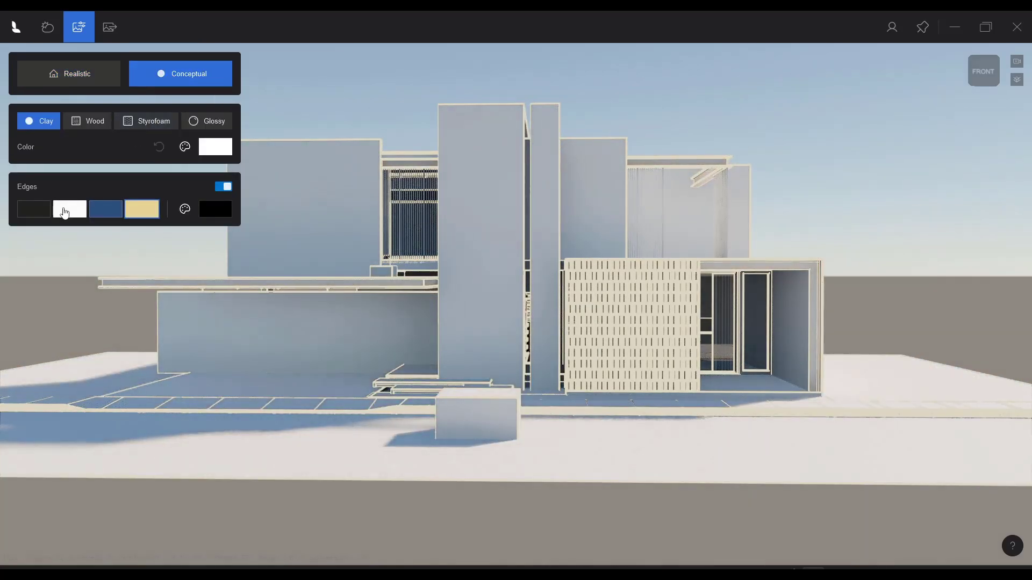
{"action": "left_click", "coordinate": [37, 211]}
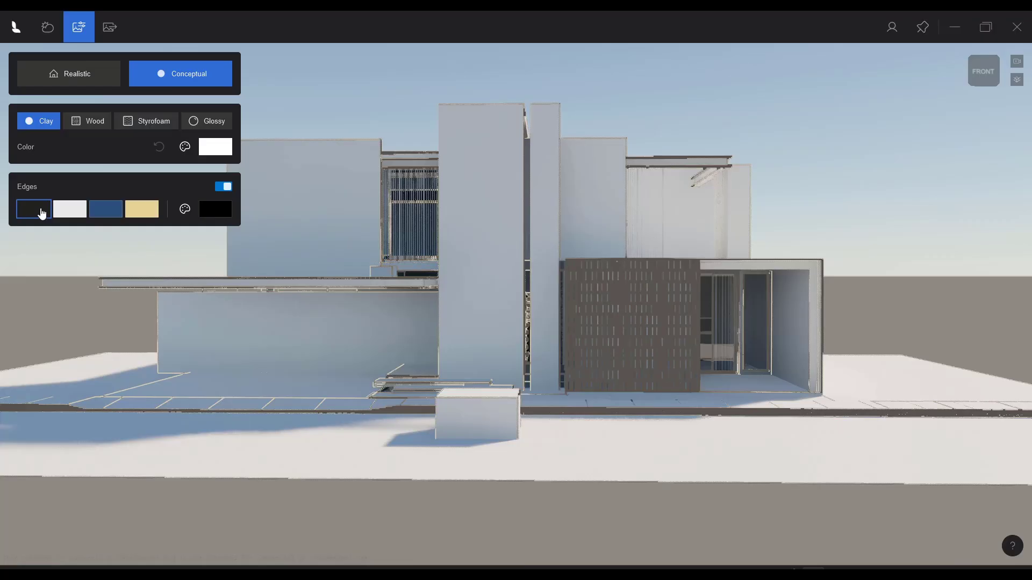
{"action": "left_click", "coordinate": [185, 209]}
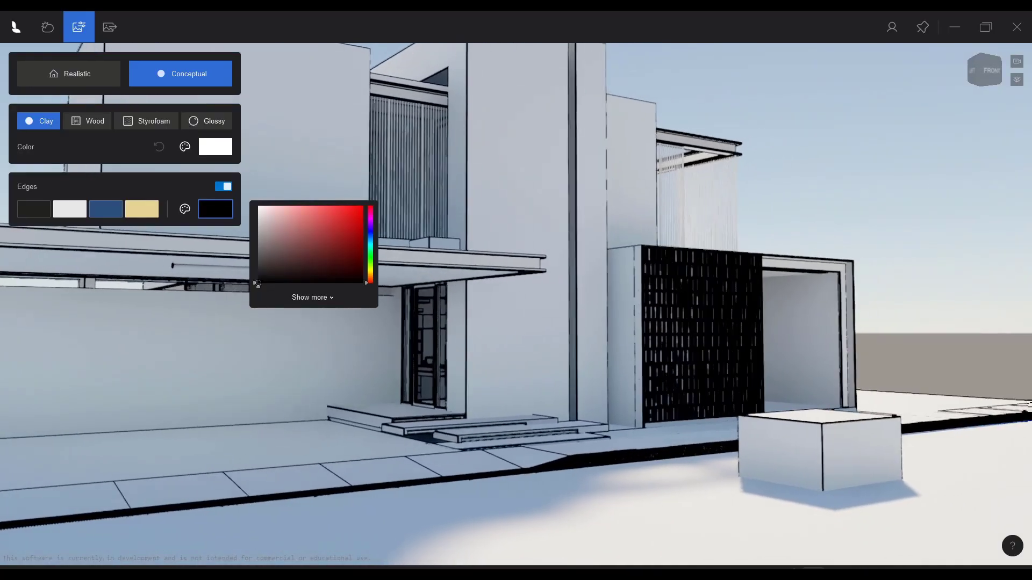
- Try the Wood, Styrofoam and Glossy conceptual materials, and settle on Wood with edges turned off
{"action": "left_click", "coordinate": [91, 121]}
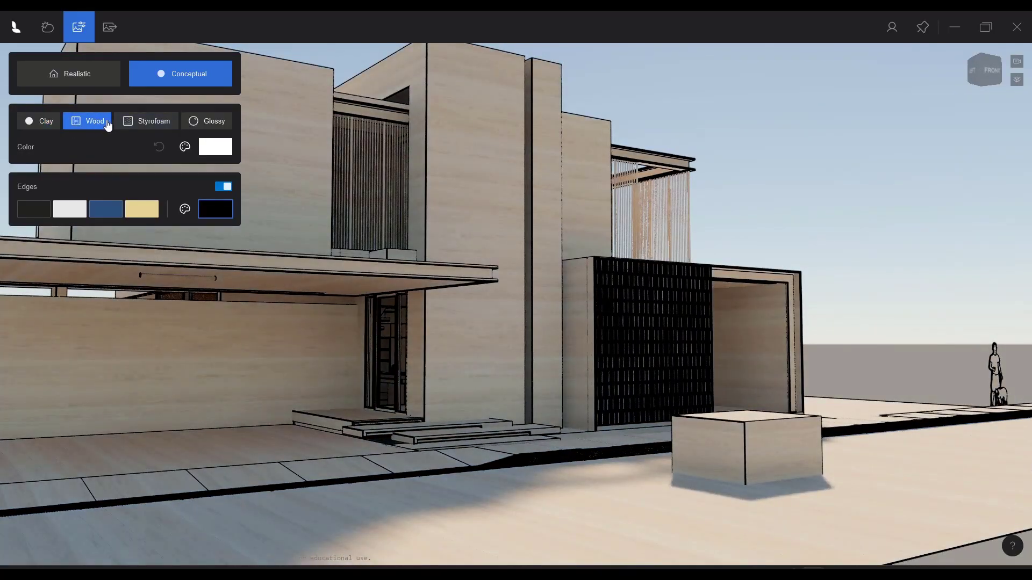
{"action": "left_click", "coordinate": [138, 128]}
{"action": "left_click", "coordinate": [196, 122]}
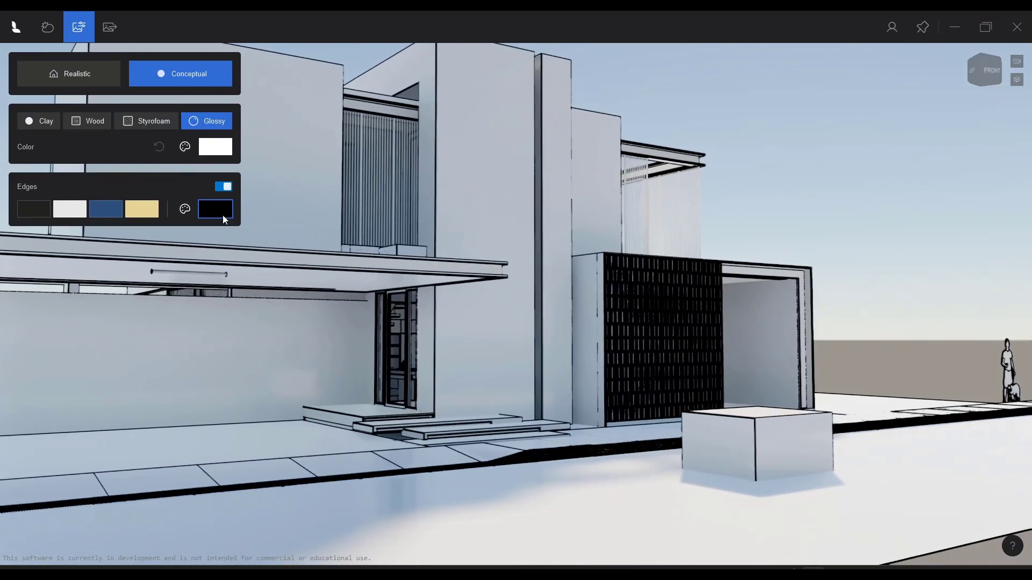
{"action": "left_click", "coordinate": [223, 186]}
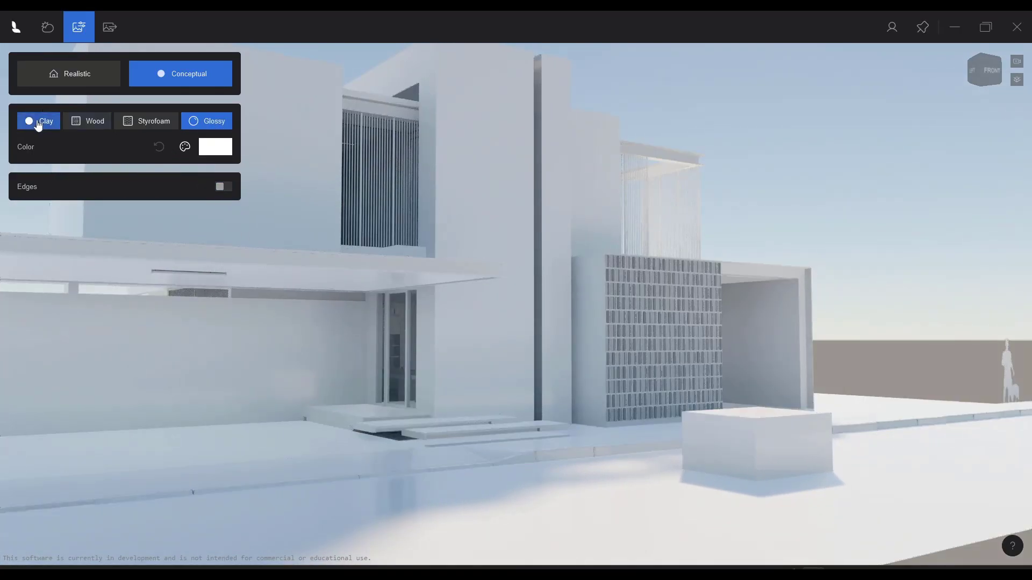
{"action": "left_click", "coordinate": [86, 121]}
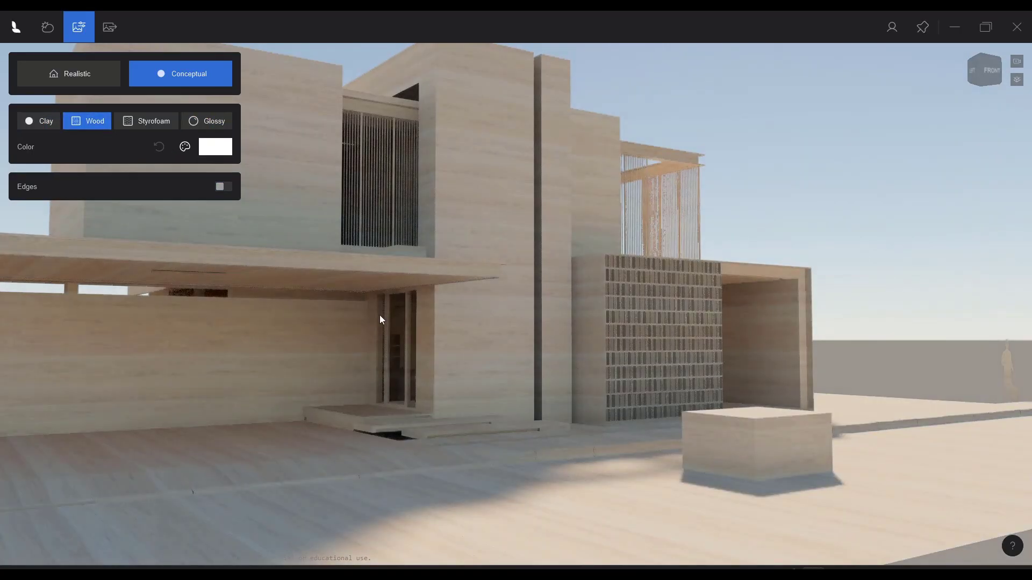
- Turn the sun direction to east-southeast and change the conceptual material to Styrofoam
{"action": "left_click", "coordinate": [47, 27]}
{"action": "left_click_drag", "start_coordinate": [63, 76], "coordinate": [93, 105]}
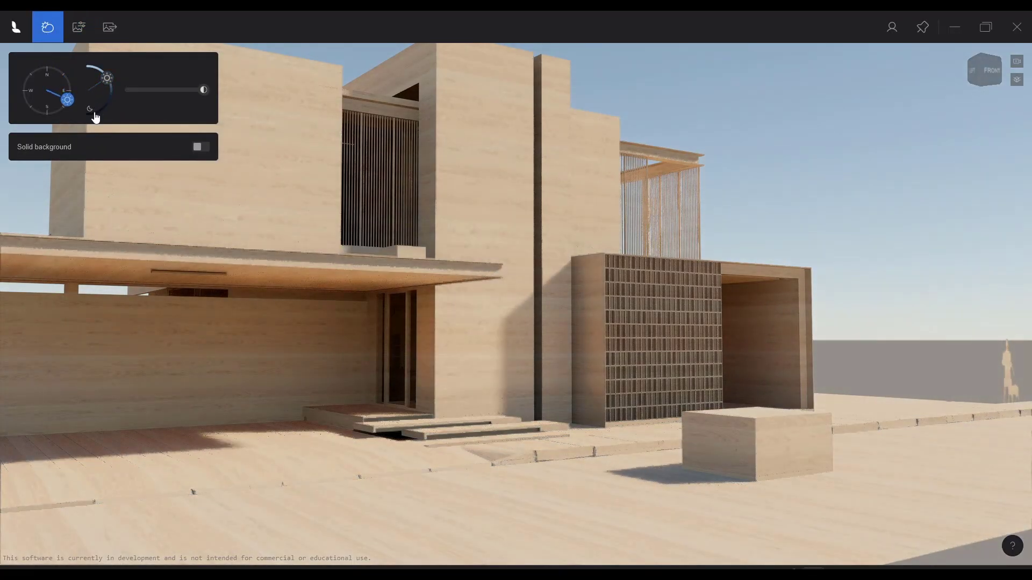
{"action": "left_click", "coordinate": [80, 32]}
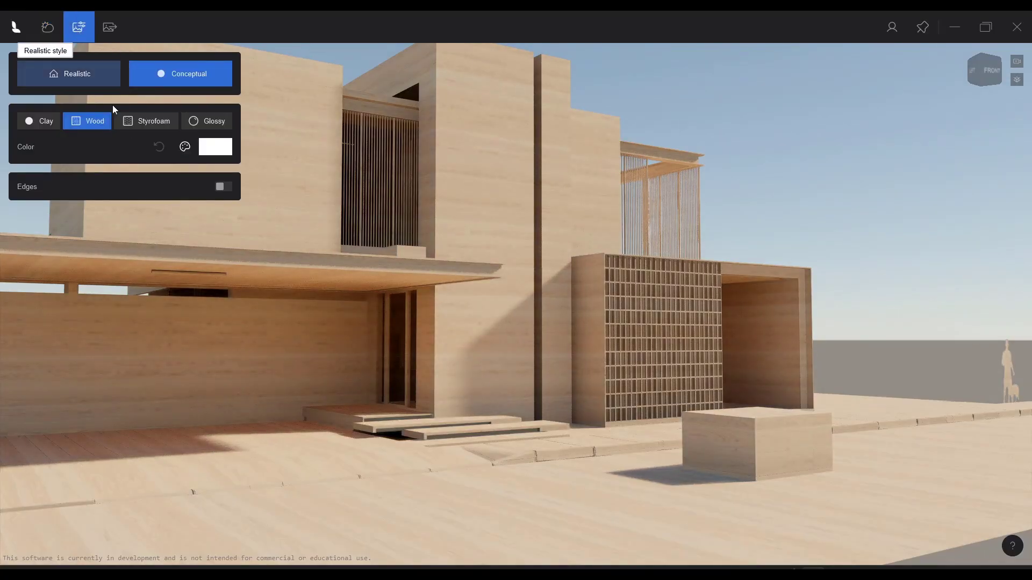
{"action": "left_click", "coordinate": [143, 120]}
{"action": "key", "text": "w"}
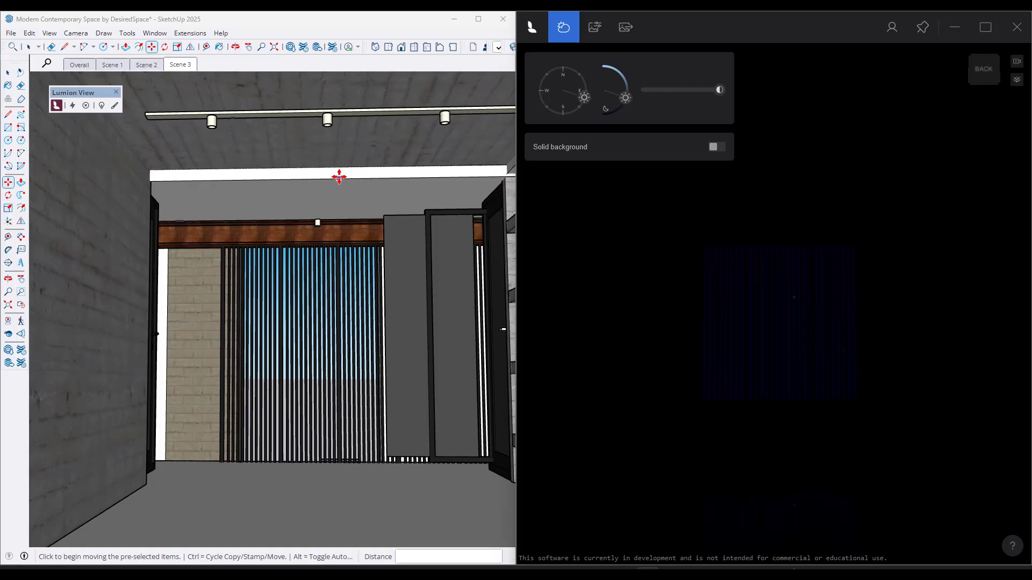
- Create a Spot type Lumion light and place it under the leftmost ceiling track fixture
{"action": "left_click", "coordinate": [101, 106]}
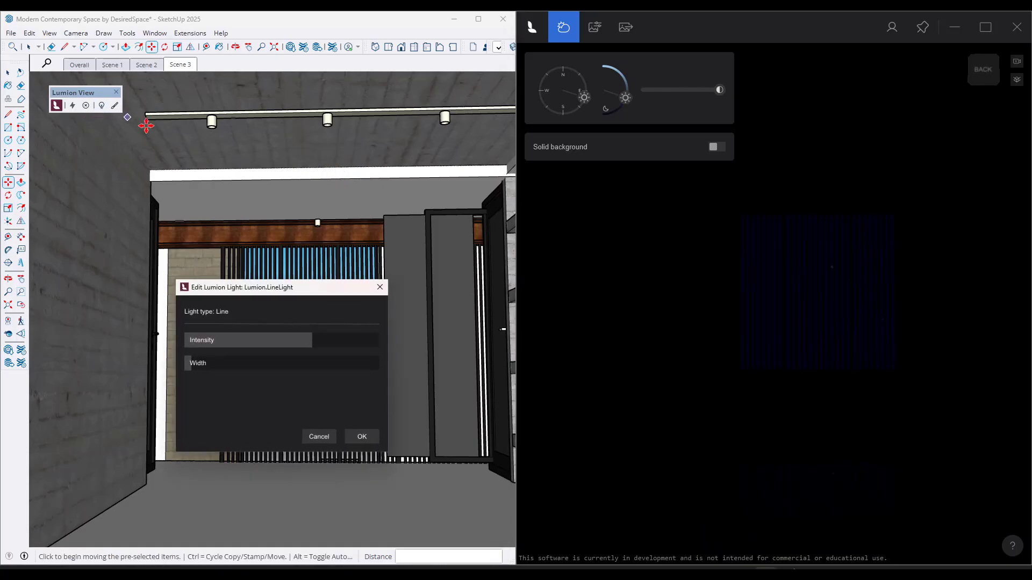
{"action": "left_click", "coordinate": [318, 436]}
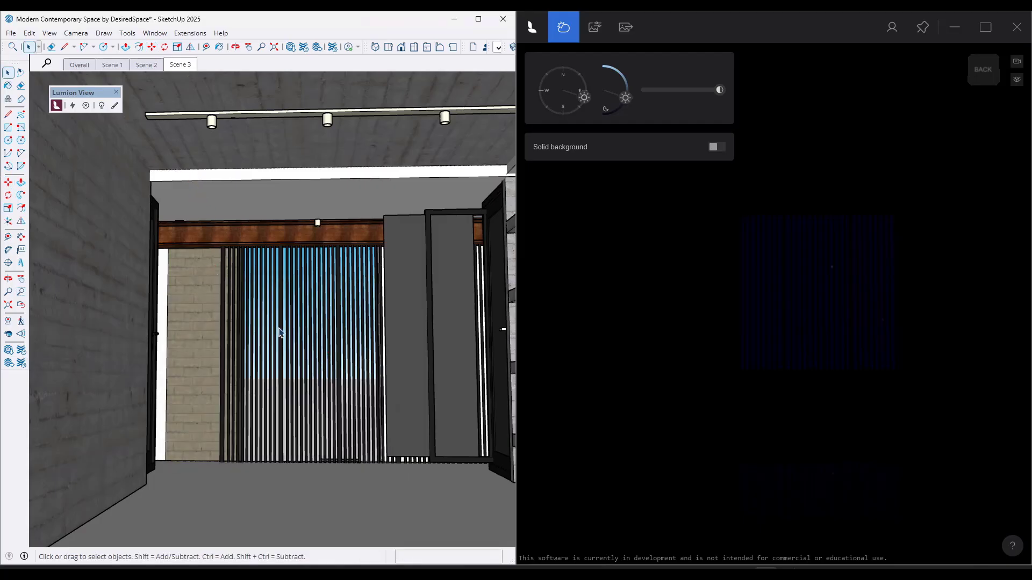
{"action": "left_click", "coordinate": [101, 105]}
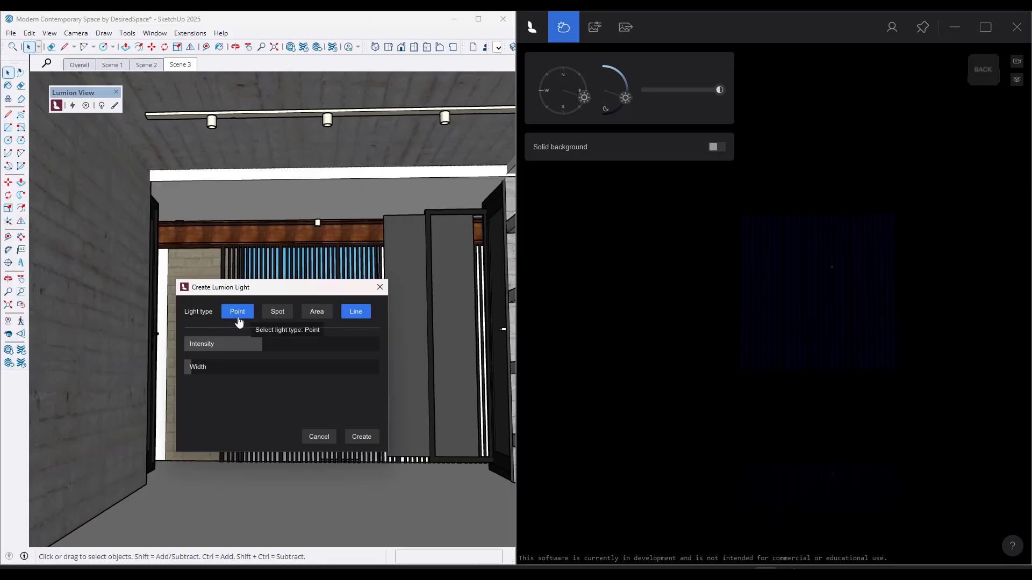
{"action": "left_click", "coordinate": [278, 312]}
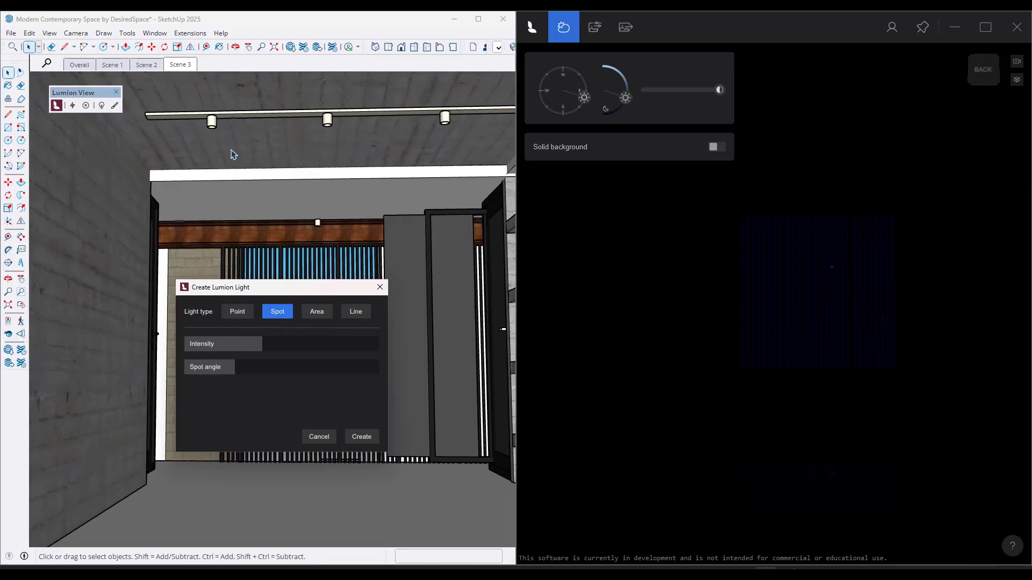
{"action": "left_click", "coordinate": [361, 437]}
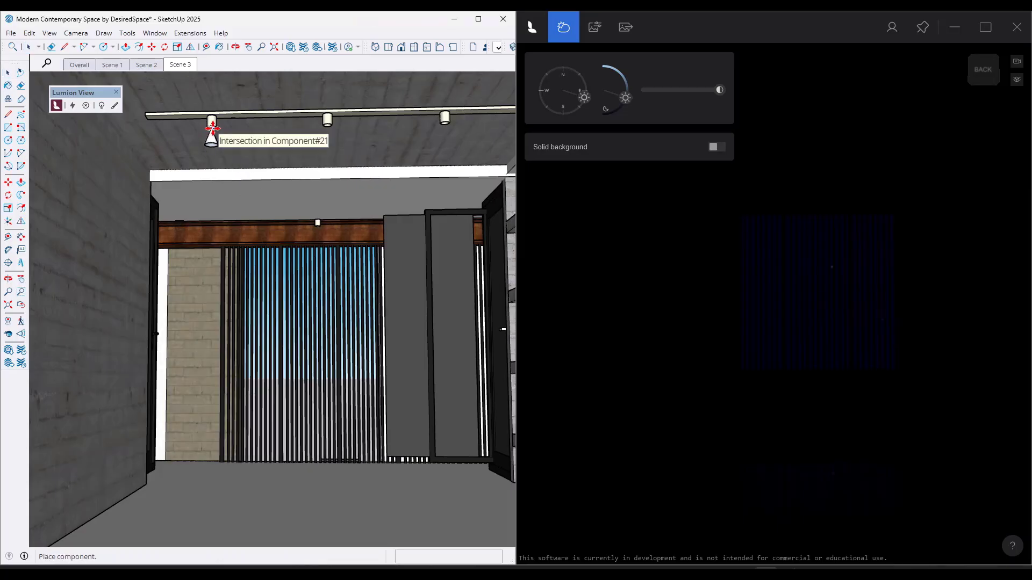
{"action": "left_click", "coordinate": [211, 129]}
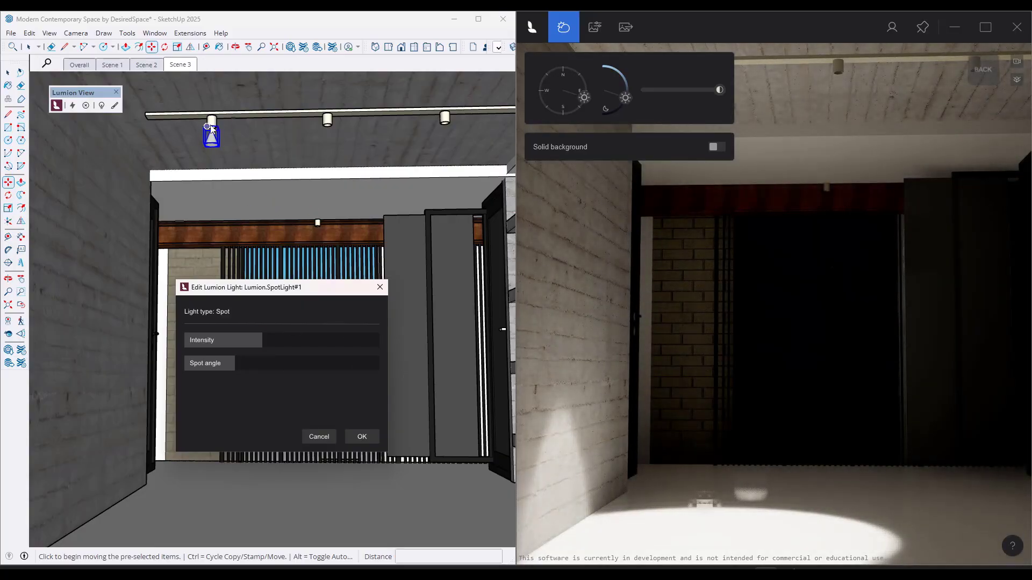
- Copy the spot light about 2' 6 1/8" along the track to the middle fixture and repeat the copy with *2
{"action": "left_click", "coordinate": [211, 128]}
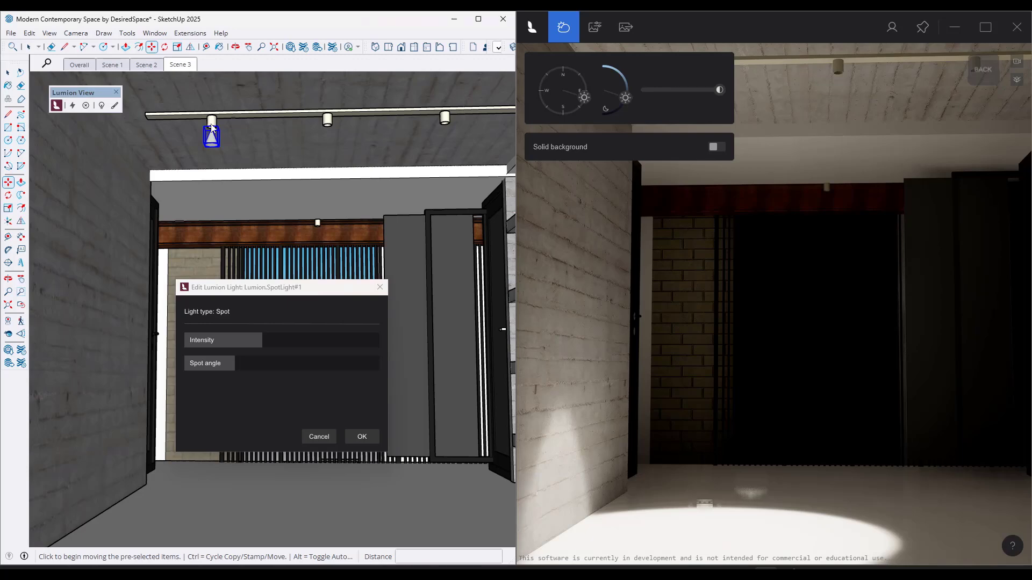
{"action": "key", "text": "space"}
{"action": "key", "text": "m"}
{"action": "key", "text": "ctrl"}
{"action": "left_click", "coordinate": [211, 129]}
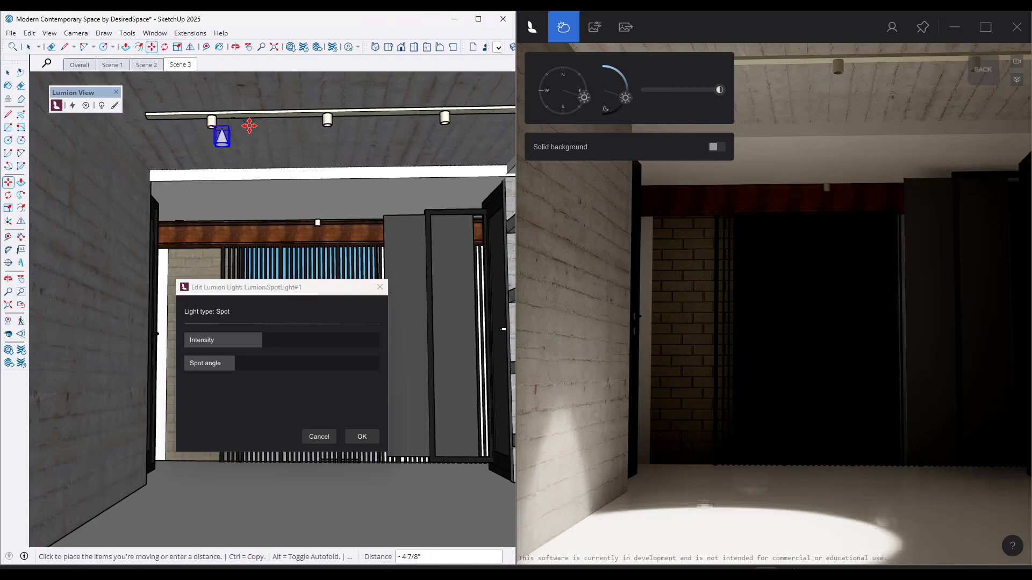
{"action": "left_click", "coordinate": [322, 124]}
{"action": "type", "text": "*2"}
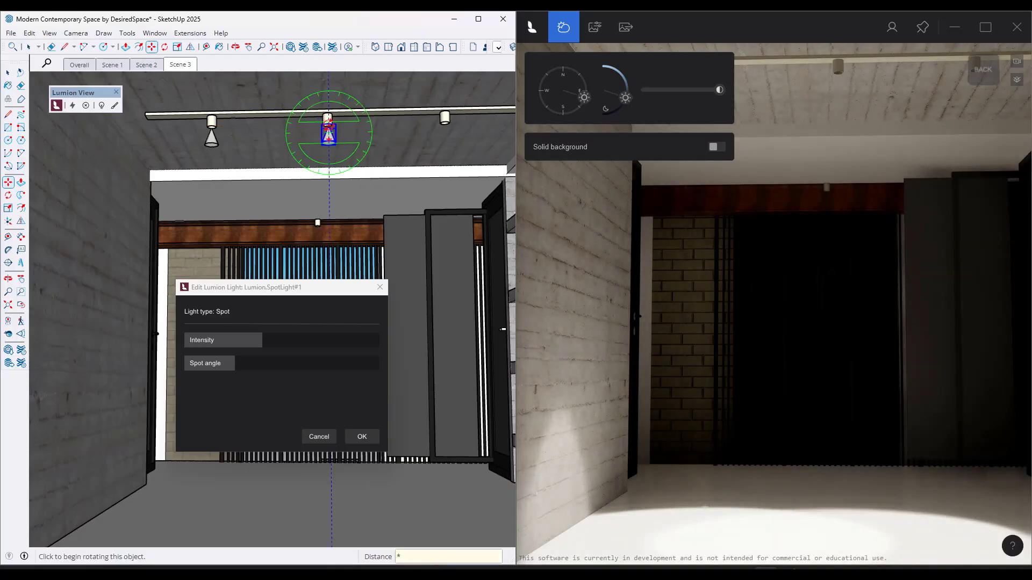
{"action": "key", "text": "Return"}
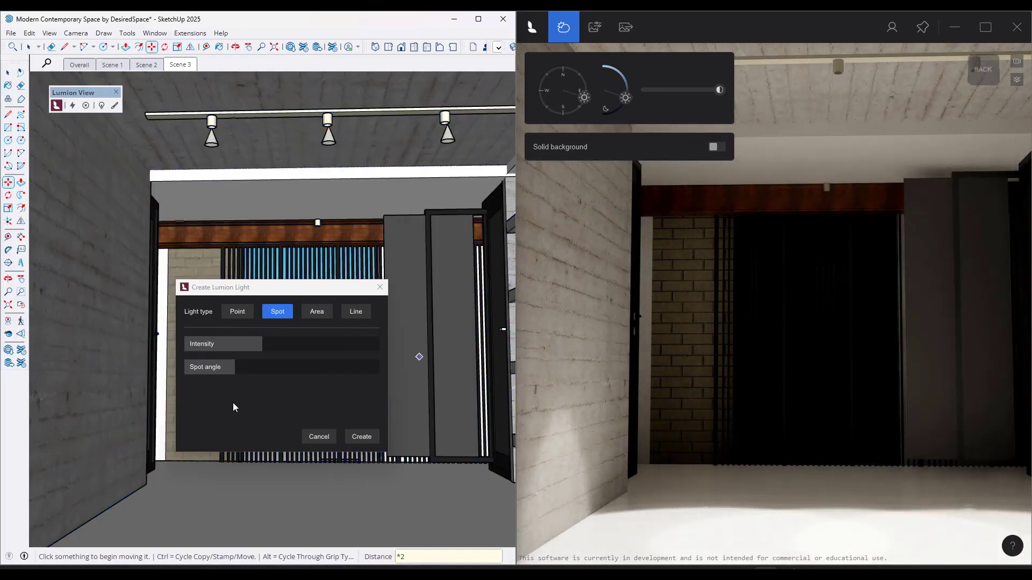
- Widen the spot angle of the leftmost track spot light and raise its intensity
{"action": "mouse_move", "coordinate": [261, 348]}
{"action": "left_mouse_down"}
{"action": "mouse_move", "coordinate": [293, 348]}
{"action": "mouse_move", "coordinate": [267, 348]}
{"action": "left_mouse_up"}
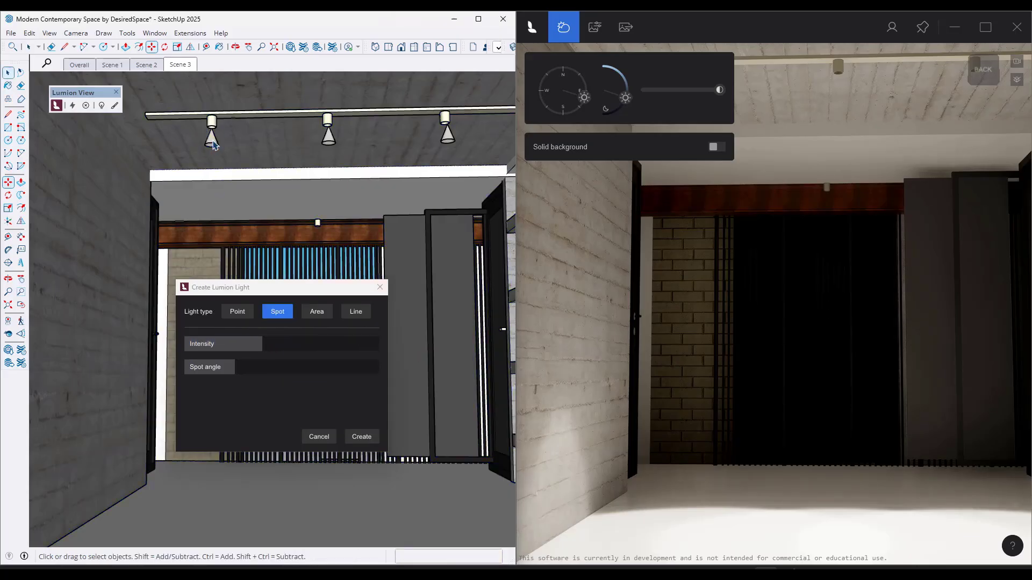
{"action": "key", "text": "space"}
{"action": "left_click", "coordinate": [212, 137]}
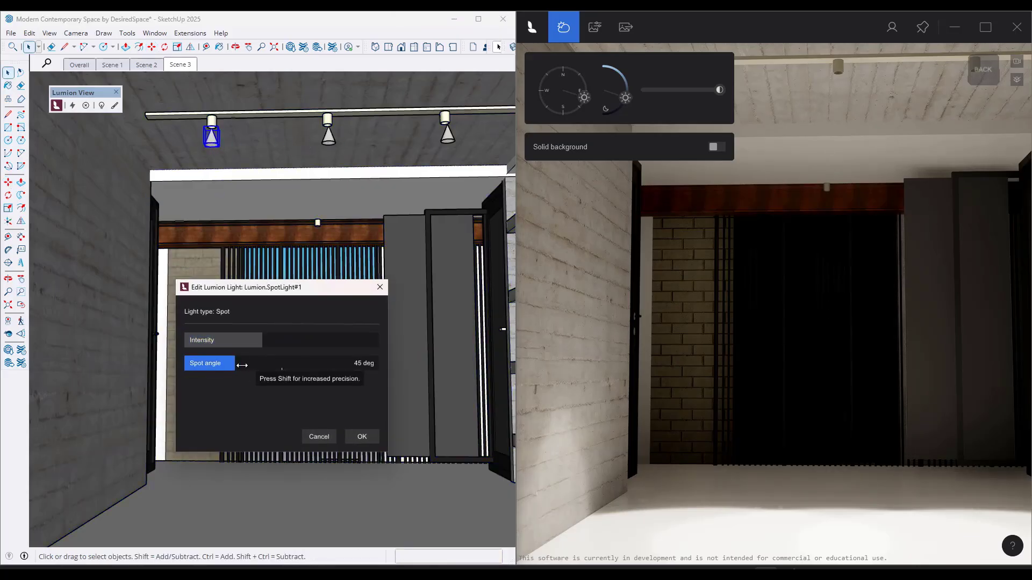
{"action": "left_click_drag", "start_coordinate": [235, 366], "coordinate": [284, 369]}
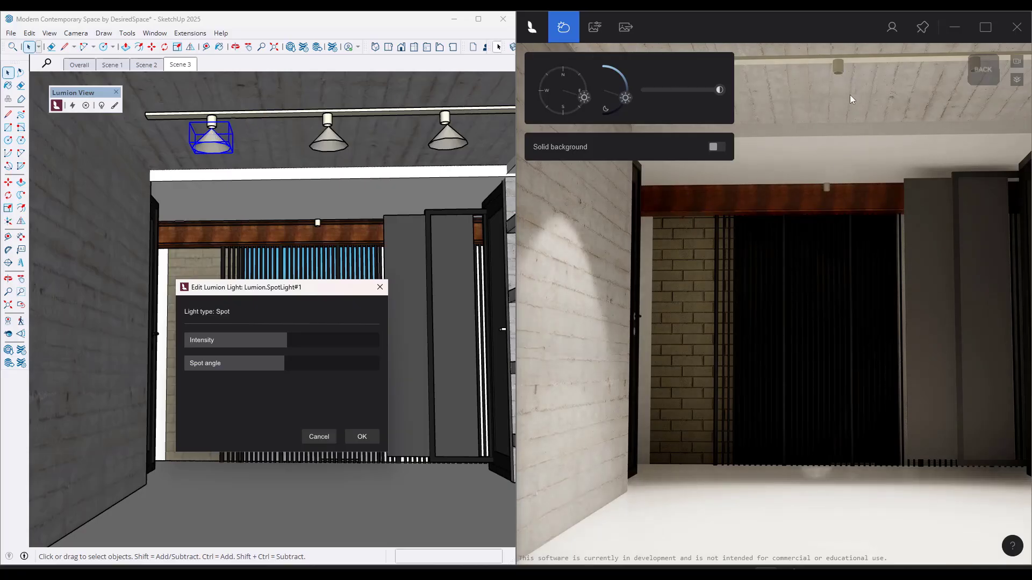
{"action": "mouse_move", "coordinate": [853, 386]}
{"action": "right_mouse_down"}
{"action": "mouse_move", "coordinate": [988, 403]}
{"action": "mouse_move", "coordinate": [876, 411]}
{"action": "right_mouse_up"}
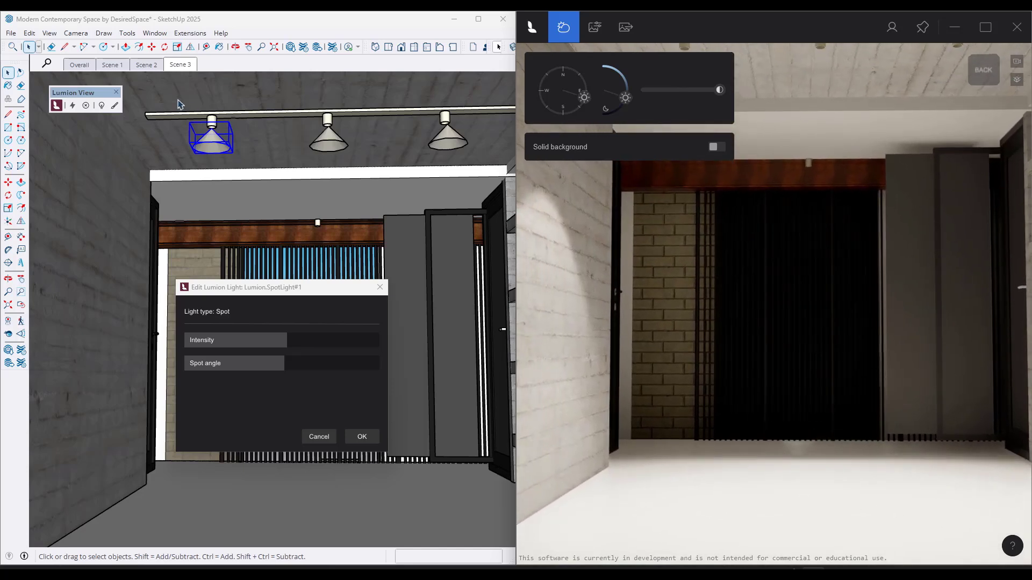
- Switch to the kitchen island model and examine its lit glass cabinets and pendant lamps in Lumion View
{"action": "left_click", "coordinate": [10, 33]}
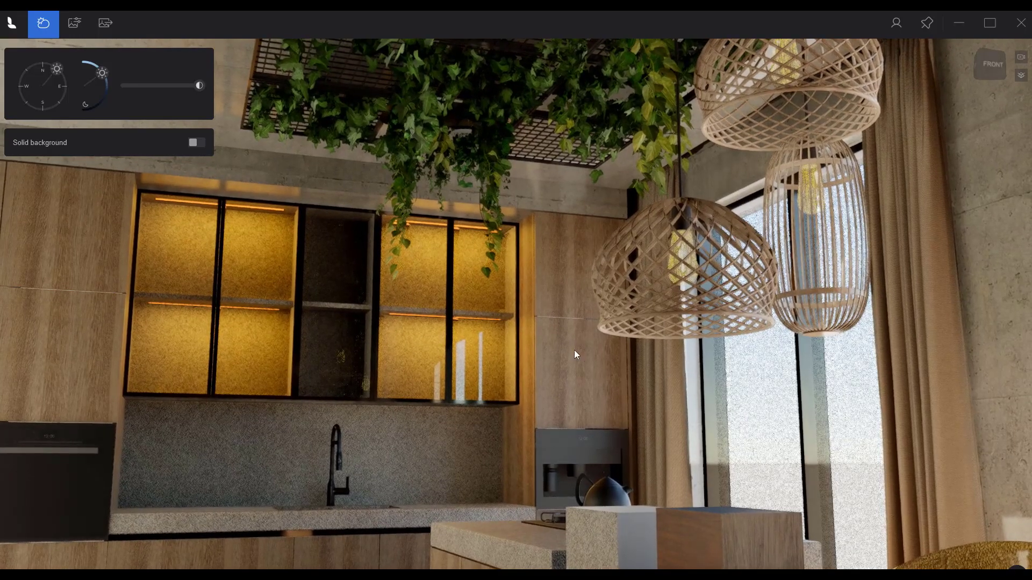
{"action": "right_click_drag", "start_coordinate": [529, 415], "coordinate": [529, 462]}
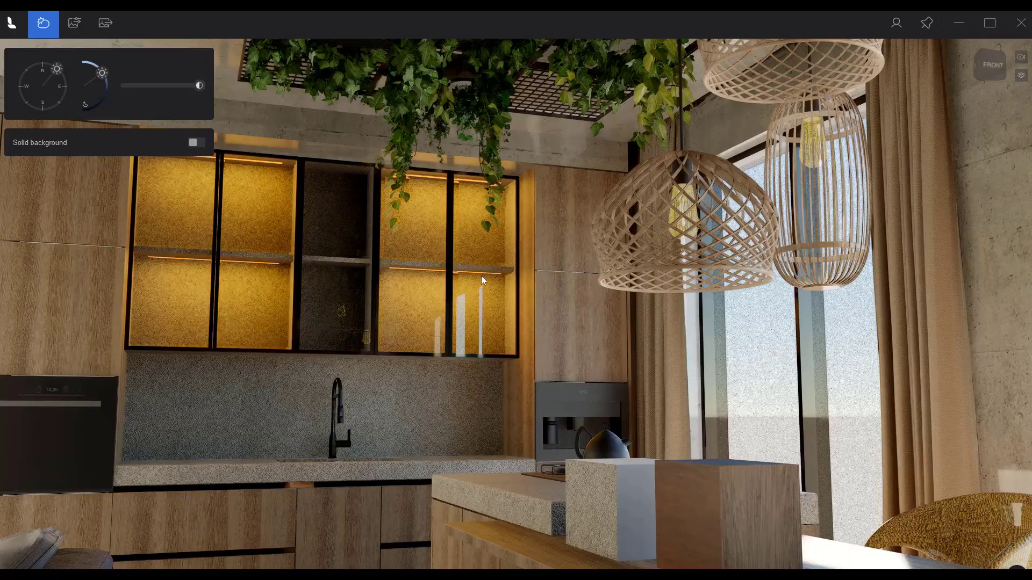
{"action": "right_click_drag", "start_coordinate": [462, 309], "coordinate": [431, 301]}
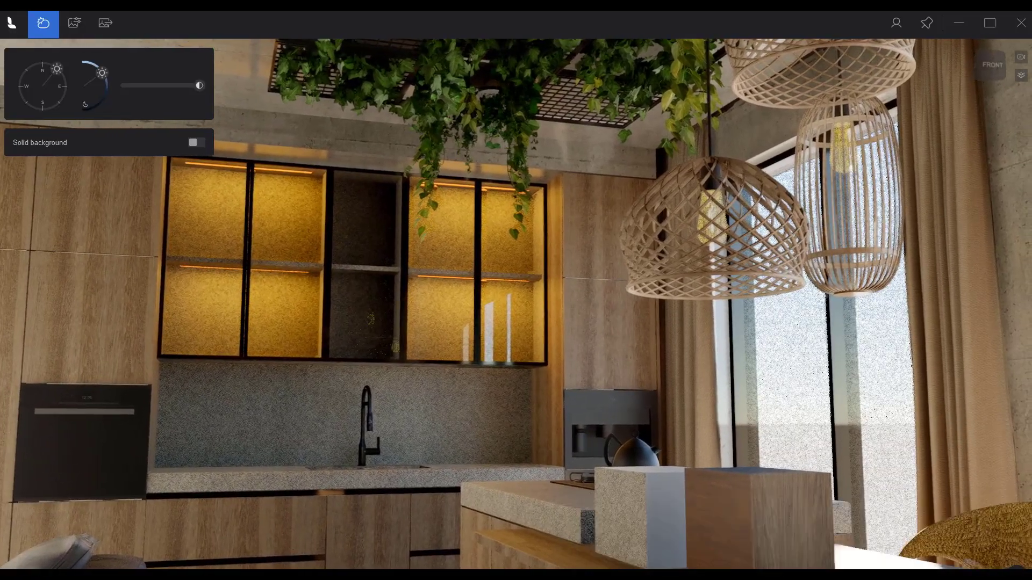
{"action": "scroll", "coordinate": [516, 304], "scroll_direction": "up", "scroll_amount": 5}
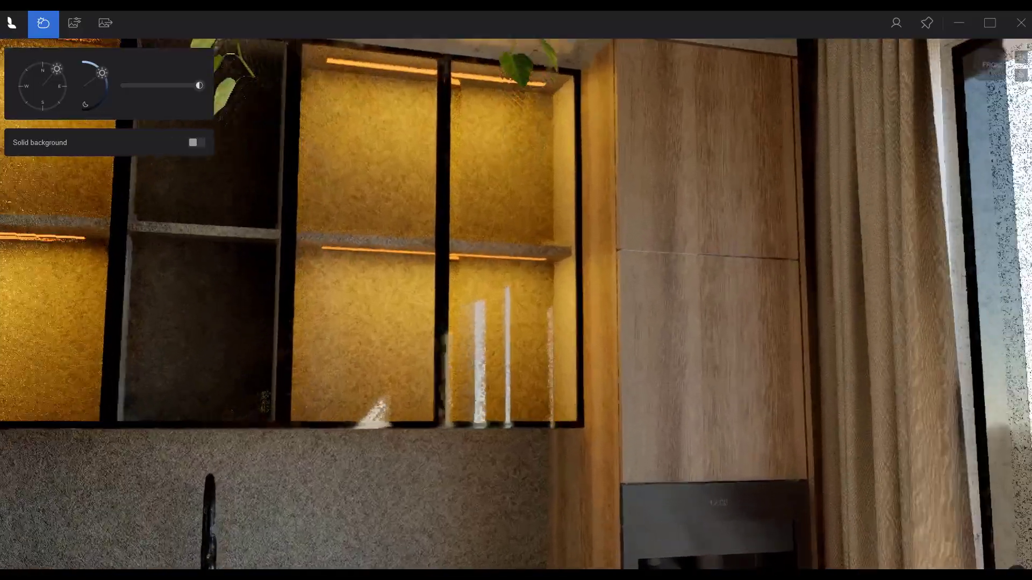
{"action": "right_click_drag", "start_coordinate": [516, 304], "coordinate": [414, 201]}
{"action": "scroll", "coordinate": [573, 225], "scroll_direction": "down", "scroll_amount": 4}
{"action": "right_click_drag", "start_coordinate": [414, 299], "coordinate": [543, 309]}
{"action": "key", "text": "s"}
{"action": "key", "text": "d"}
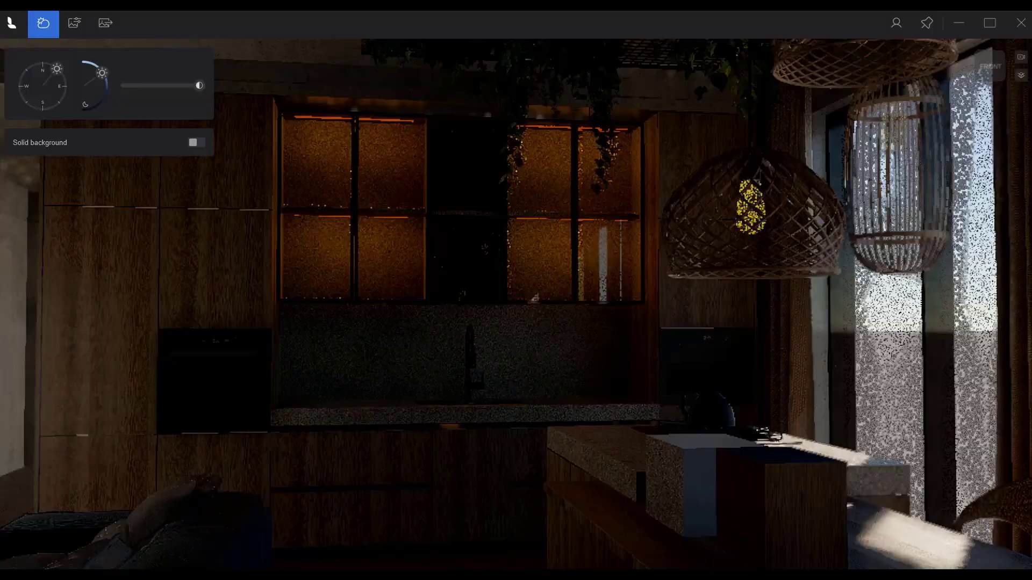
{"action": "key", "text": "w"}
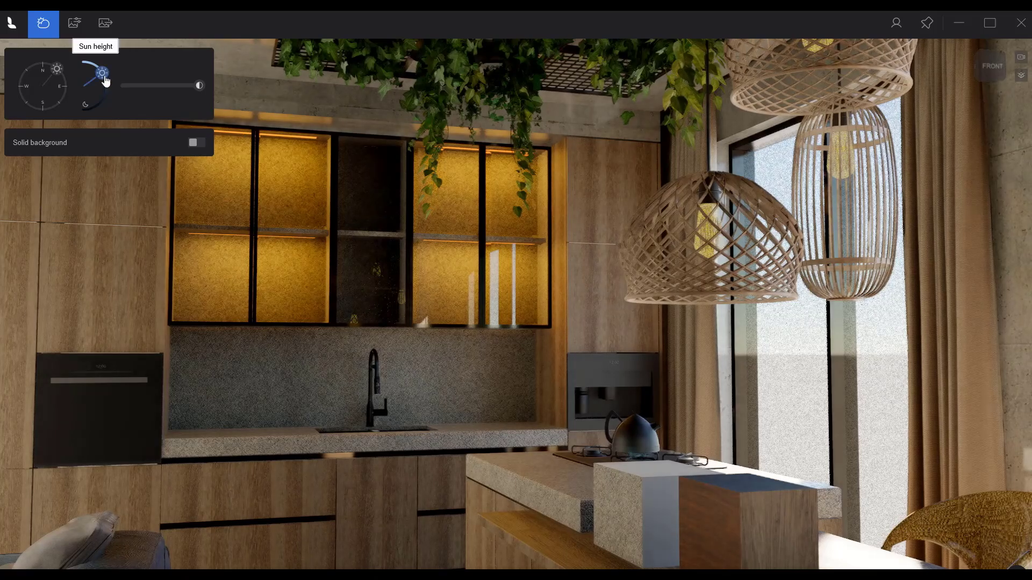
{"action": "left_click_drag", "start_coordinate": [102, 73], "coordinate": [111, 96]}
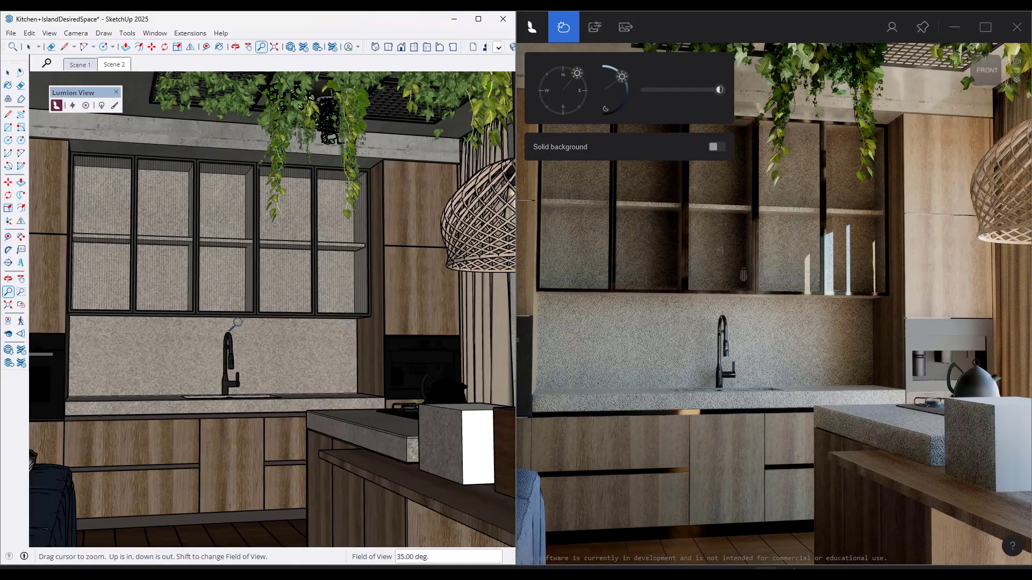
- Create an Area type Lumion light and place it near the side wall beside the sofa
{"action": "mouse_move", "coordinate": [220, 317]}
{"action": "left_mouse_down", "text": "shift"}
{"action": "mouse_move", "coordinate": [241, 373]}
{"action": "mouse_move", "coordinate": [267, 366]}
{"action": "mouse_move", "coordinate": [253, 338]}
{"action": "mouse_move", "coordinate": [222, 351]}
{"action": "mouse_move", "coordinate": [259, 349]}
{"action": "mouse_move", "coordinate": [240, 346]}
{"action": "left_mouse_up", "text": "shift"}
{"action": "key", "text": "o"}
{"action": "key", "text": "z"}
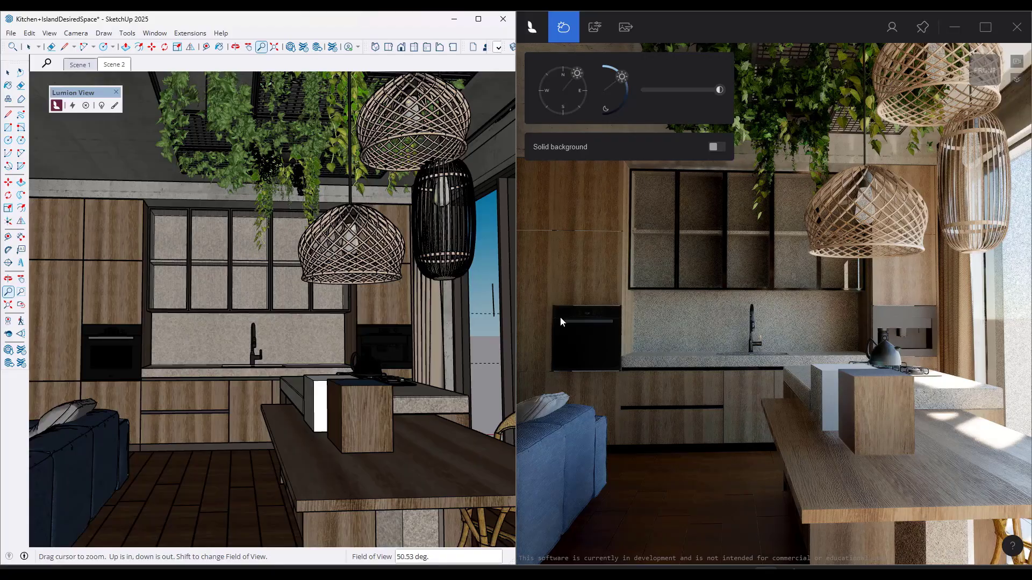
{"action": "middle_click_drag", "start_coordinate": [228, 344], "coordinate": [250, 363]}
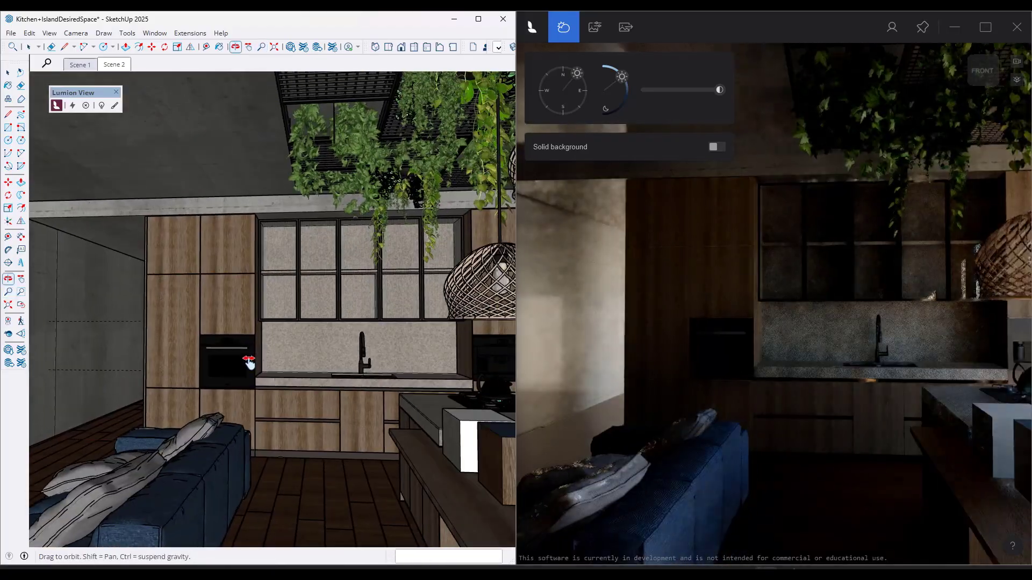
{"action": "left_click", "coordinate": [102, 105]}
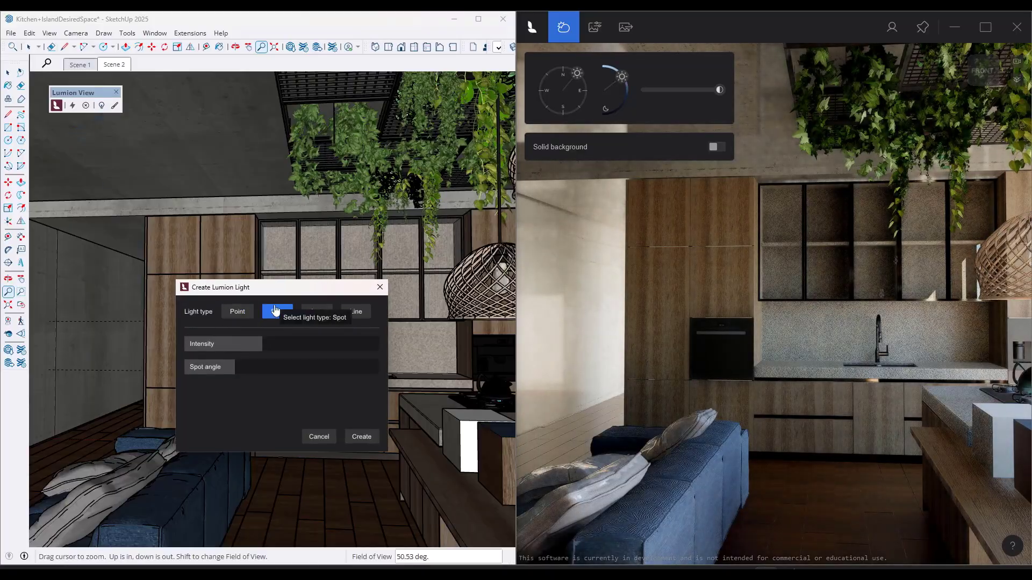
{"action": "left_click", "coordinate": [315, 312]}
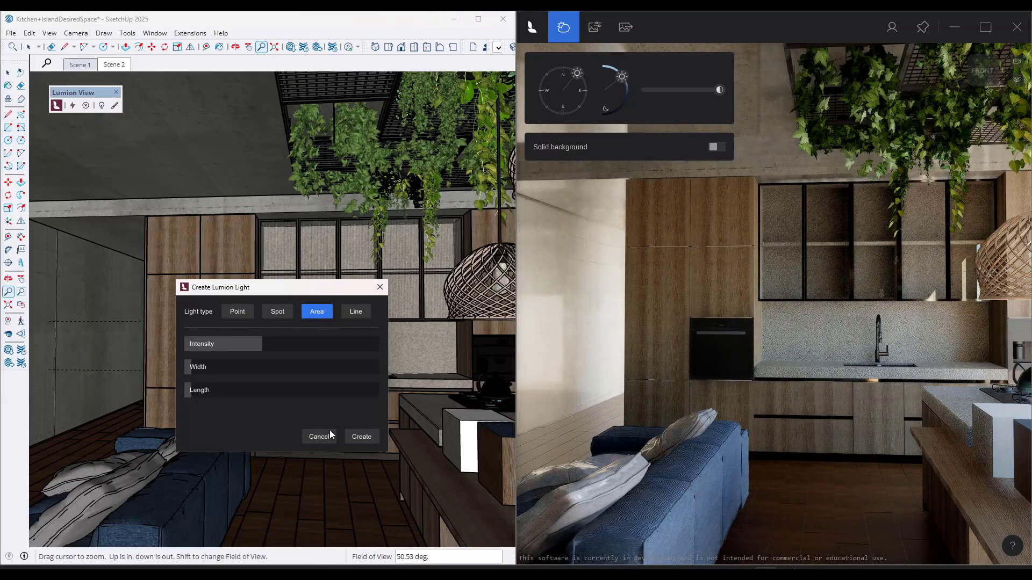
{"action": "left_click", "coordinate": [359, 437]}
{"action": "left_click", "coordinate": [70, 406]}
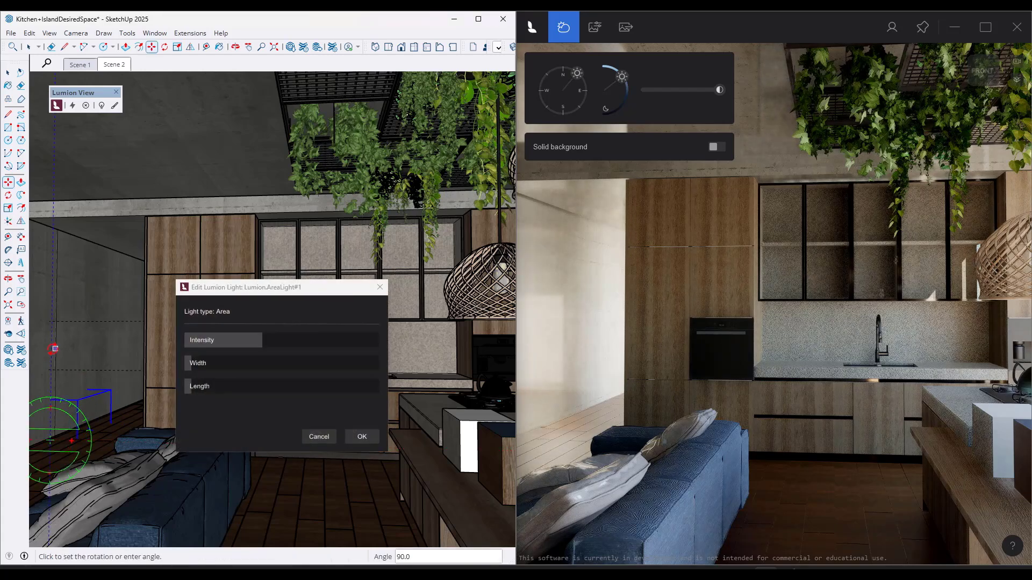
- Rotate the area light 90 degrees to face the room and move it up the wall about 3' 2 1/2"
{"action": "left_click", "coordinate": [53, 349]}
{"action": "left_click", "coordinate": [76, 399]}
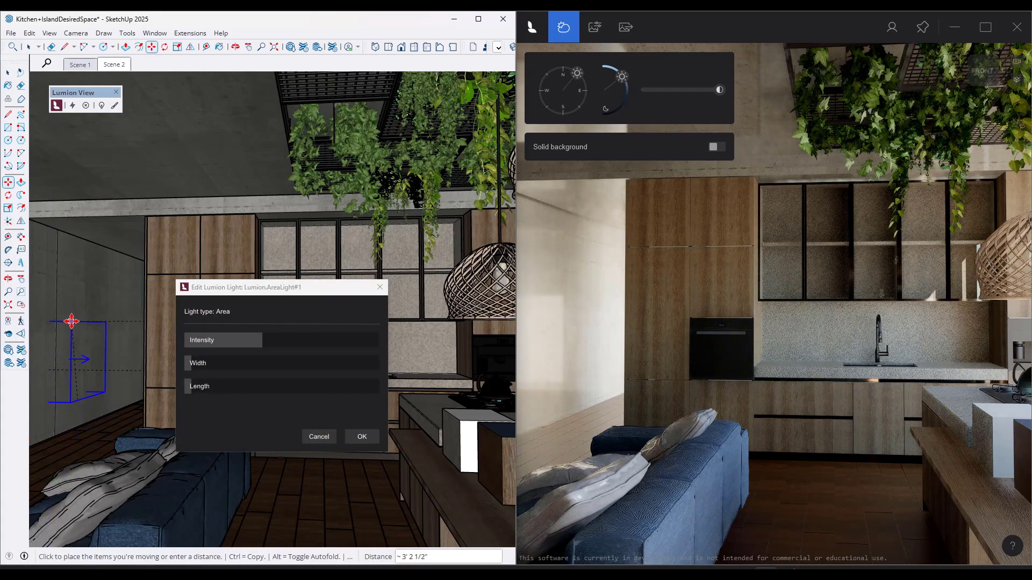
{"action": "left_click", "coordinate": [72, 322]}
- Enlarge the area light's width and length, and raise its intensity from the Scene 2 view
{"action": "left_click_drag", "start_coordinate": [188, 364], "coordinate": [199, 386]}
{"action": "left_click", "coordinate": [362, 437]}
{"action": "left_click", "coordinate": [101, 105]}
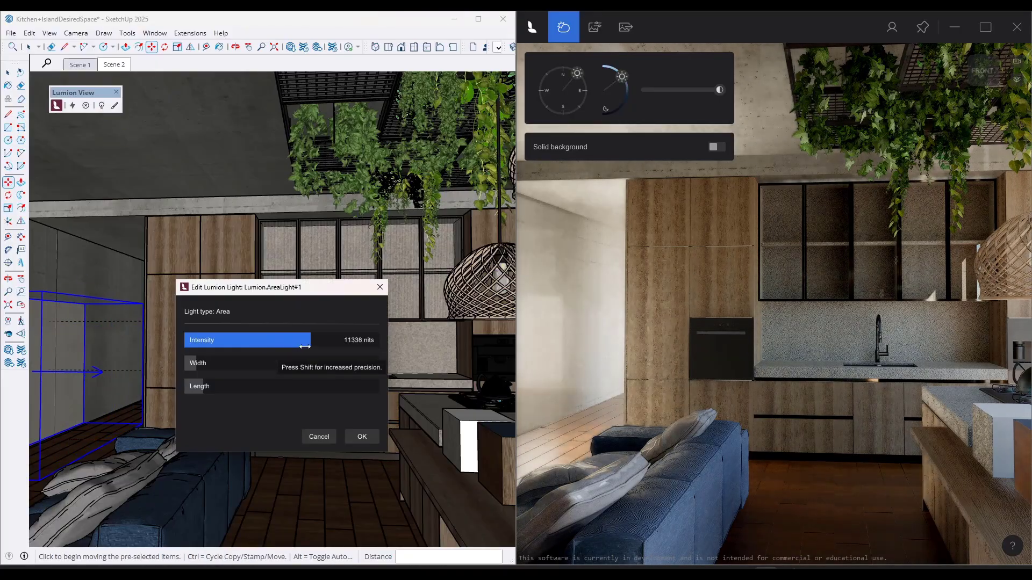
{"action": "mouse_move", "coordinate": [302, 345]}
{"action": "left_mouse_down"}
{"action": "mouse_move", "coordinate": [199, 345]}
{"action": "mouse_move", "coordinate": [248, 344]}
{"action": "left_mouse_up"}
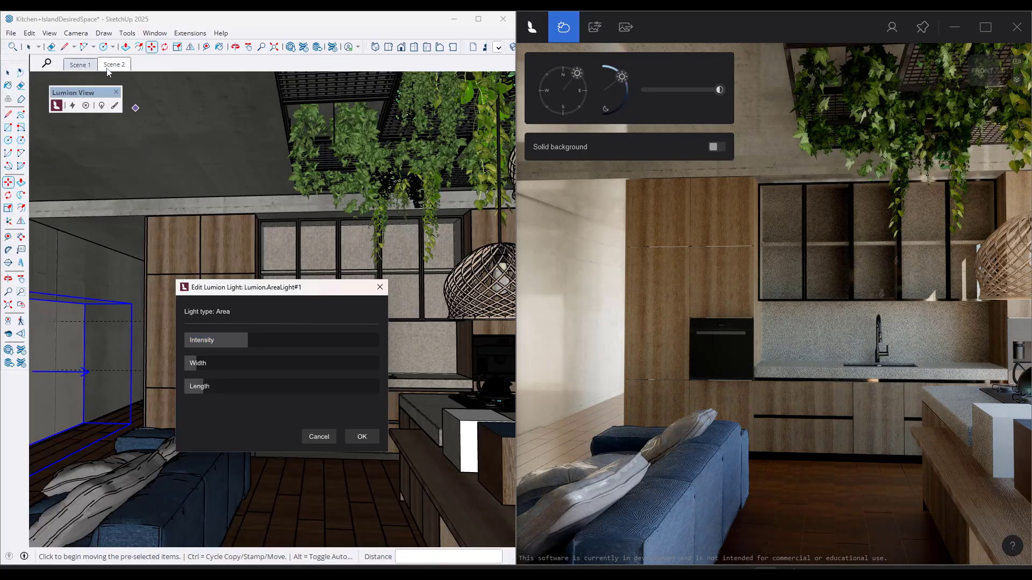
{"action": "left_click", "coordinate": [108, 67]}
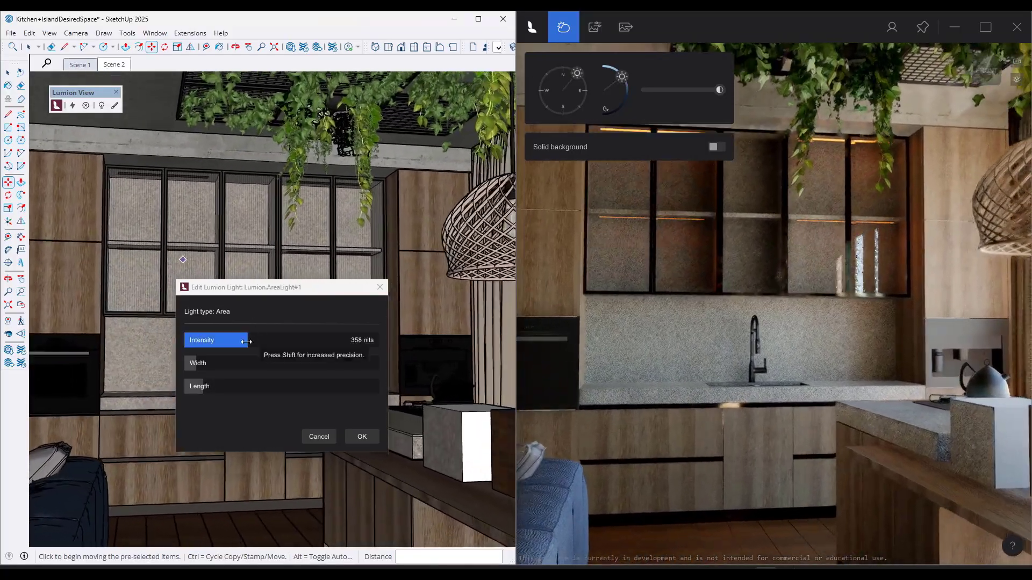
{"action": "left_click_drag", "start_coordinate": [246, 342], "coordinate": [285, 343]}
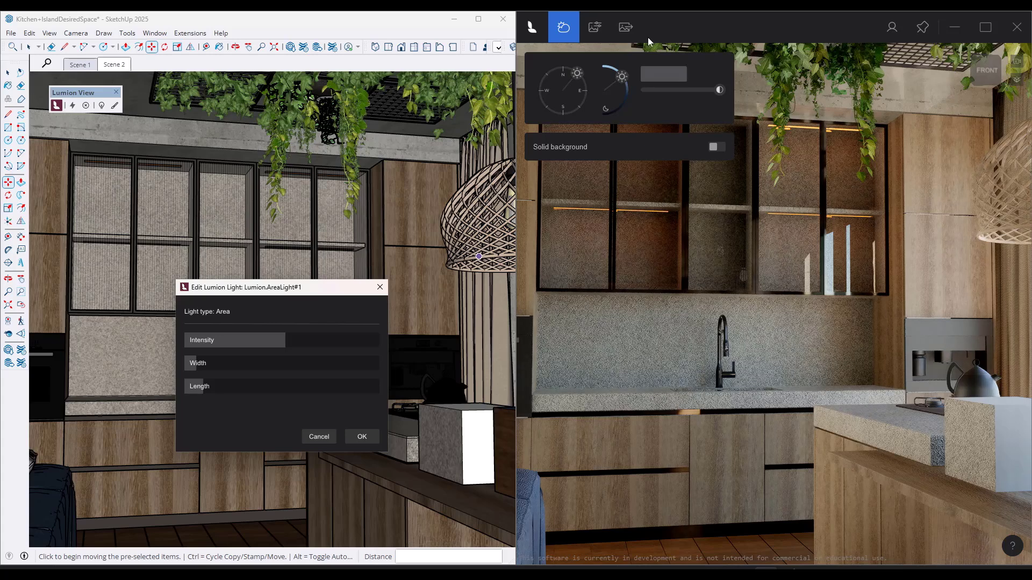
- Render the kitchen view to a Full HD 16:9 image file and open Image1.jpg maximized
{"action": "left_click", "coordinate": [625, 27]}
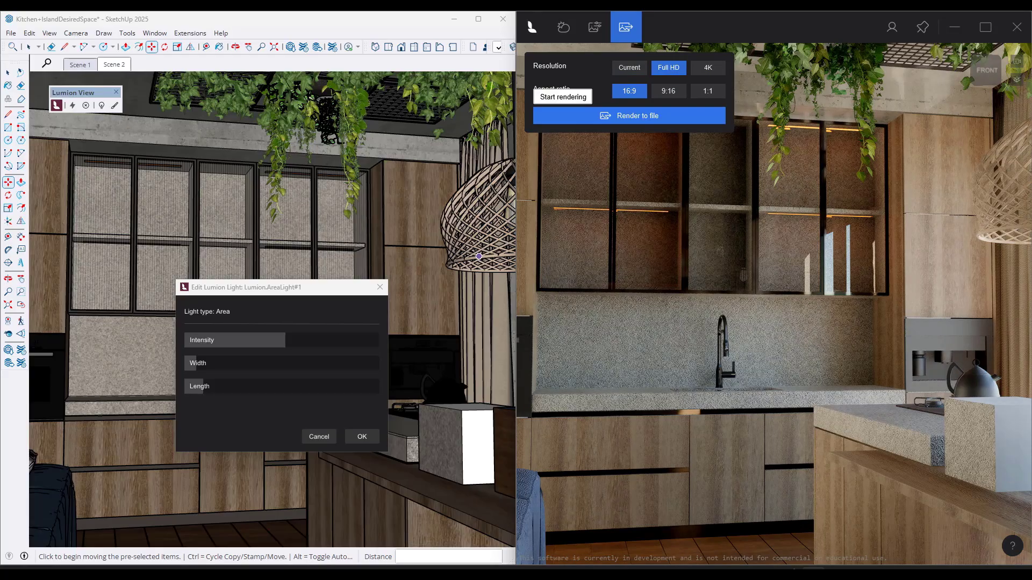
{"action": "left_click", "coordinate": [628, 116]}
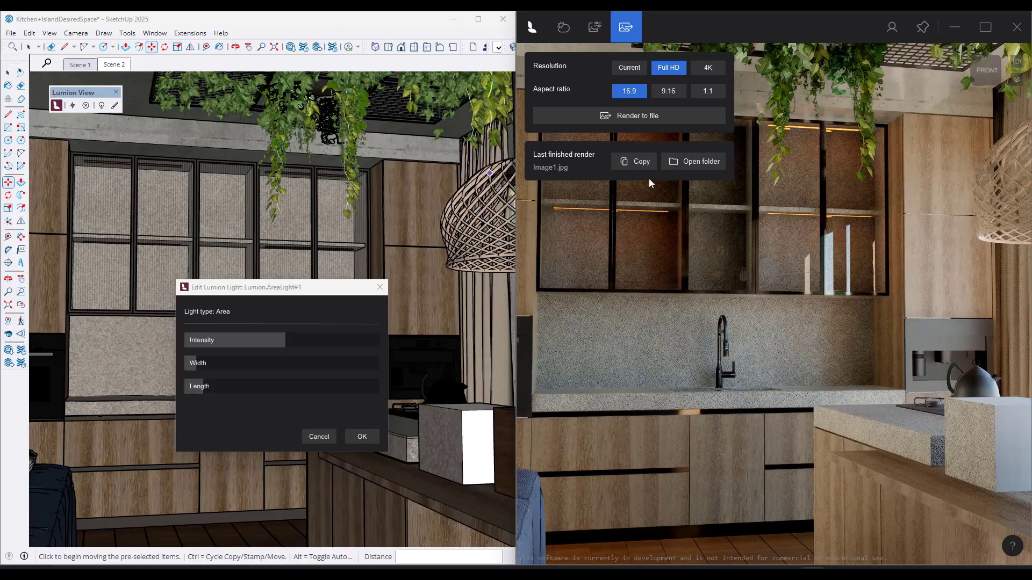
{"action": "left_click", "coordinate": [686, 162]}
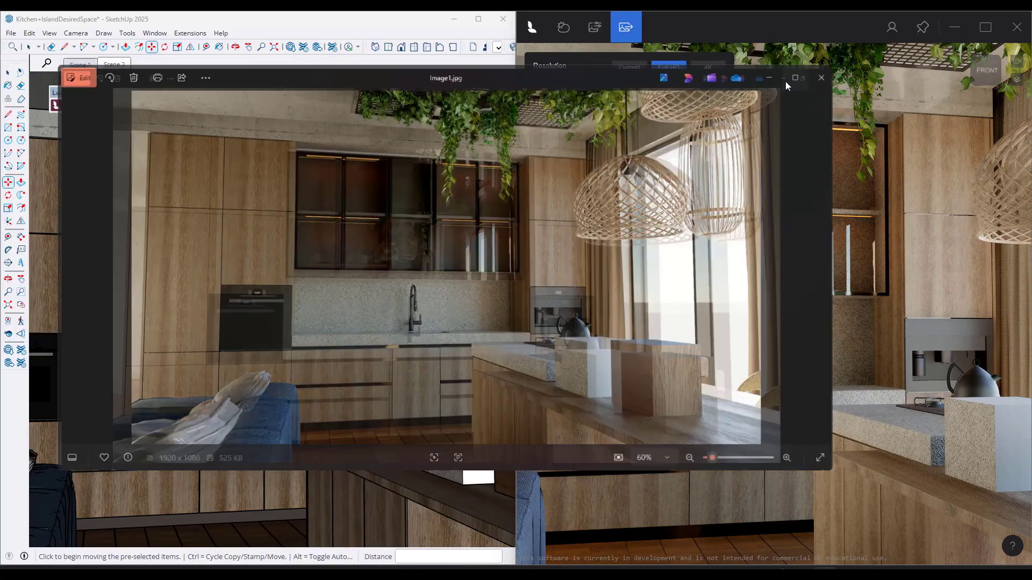
{"action": "left_click", "coordinate": [785, 81]}
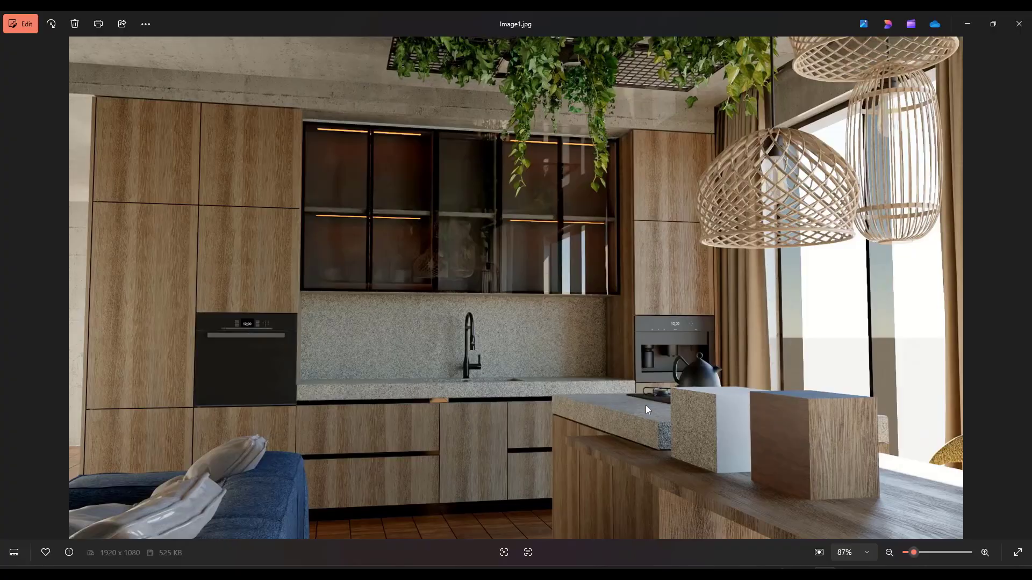